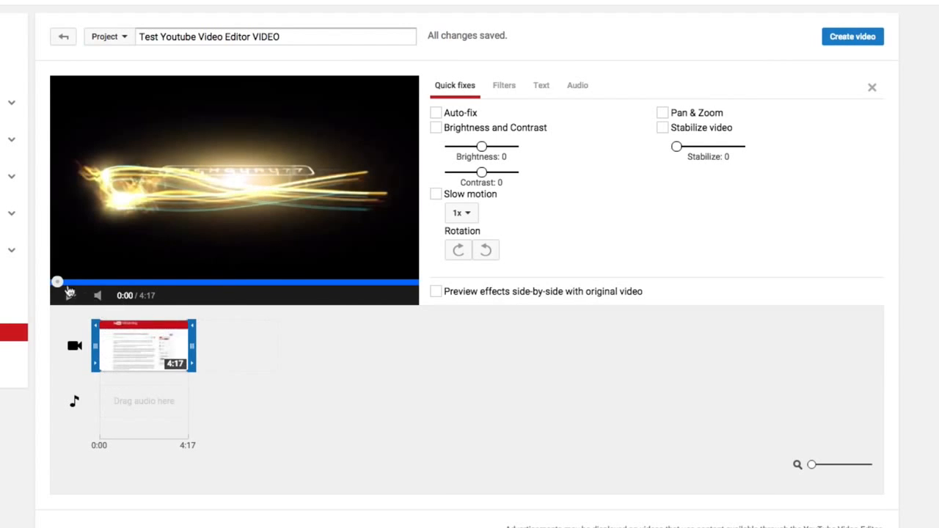
Trim the end of the timeline clip to a length of 1:02, preview it and return playback to the start.
click(207, 281)
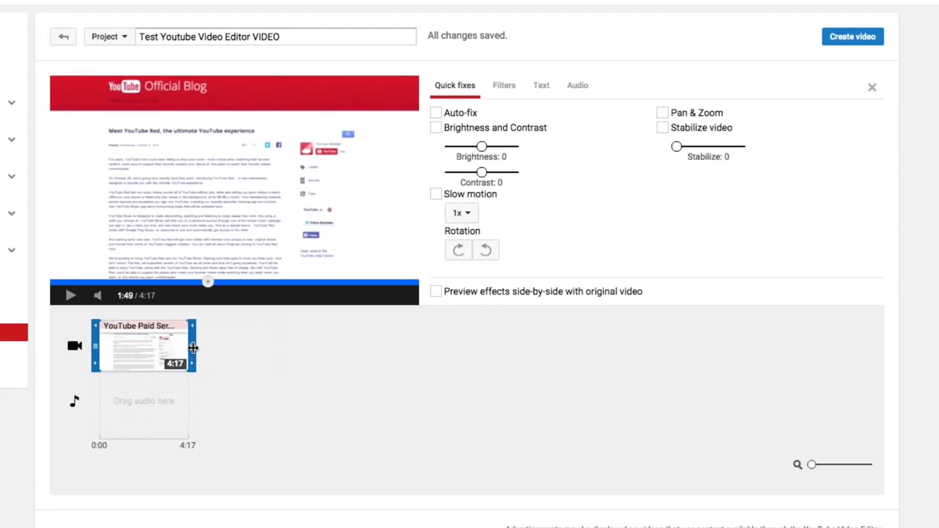
drag(192, 348, 127, 338)
click(71, 295)
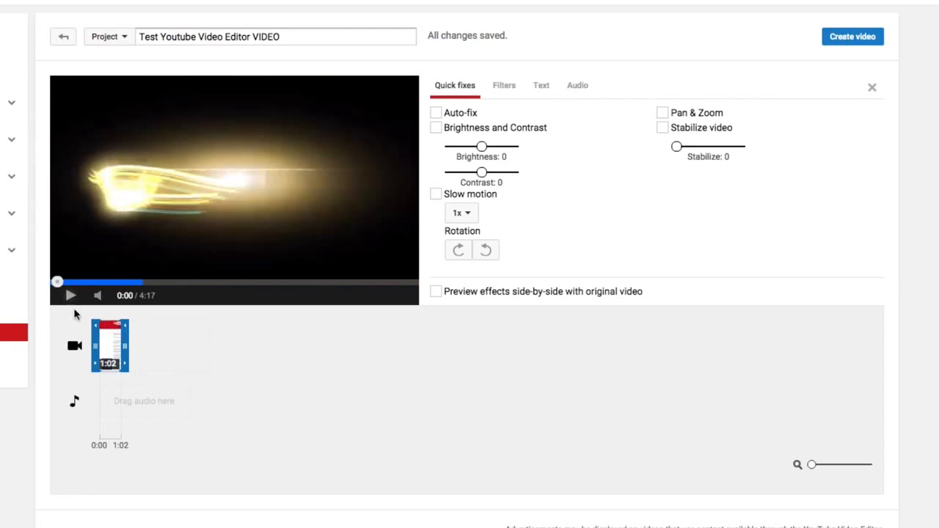
mouse_move(106, 350)
mouse_down()
mouse_move(199, 356)
mouse_move(110, 341)
mouse_up()
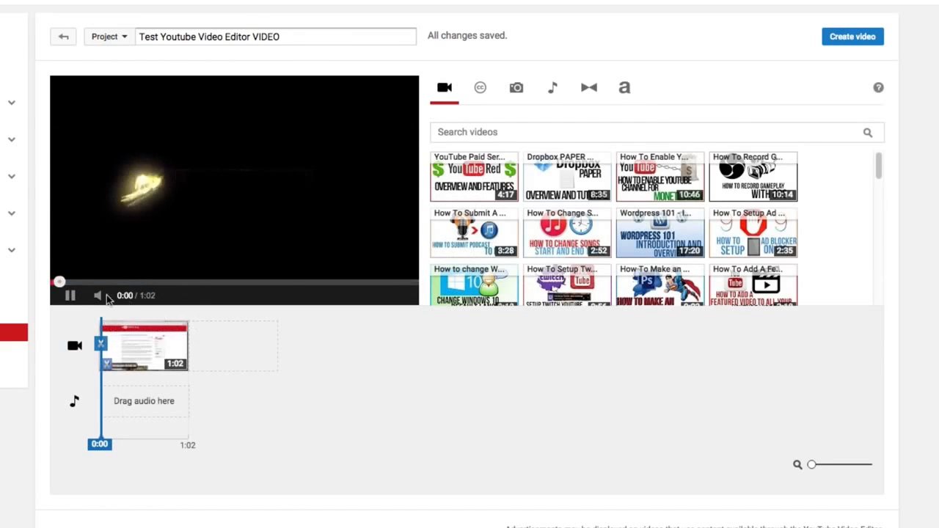
click(70, 295)
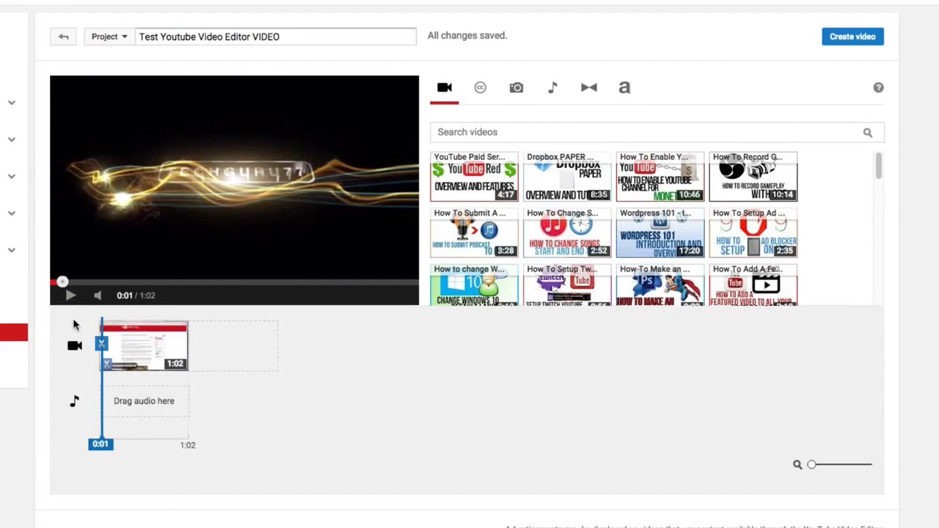
drag(62, 282, 54, 283)
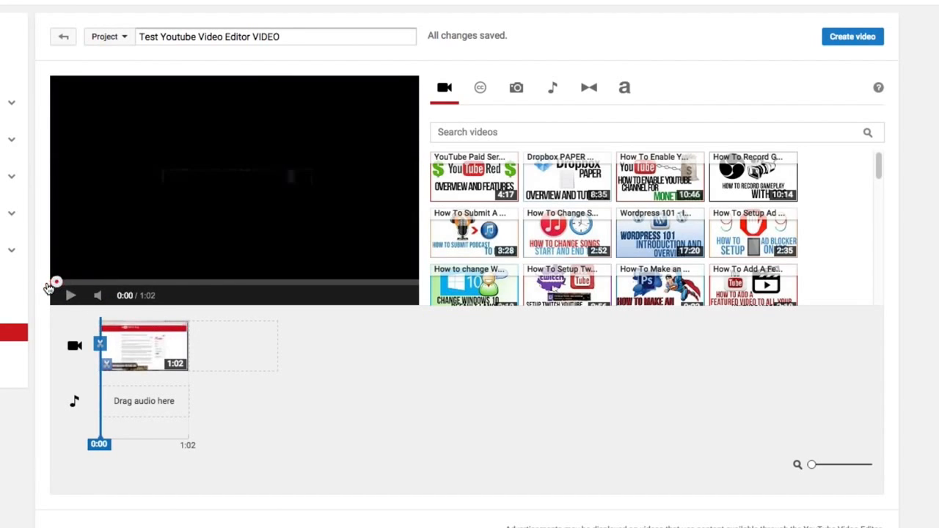
Replace the clip on the timeline with the Creative Commons video "Small waterfall" and return its preview to the start.
click(482, 101)
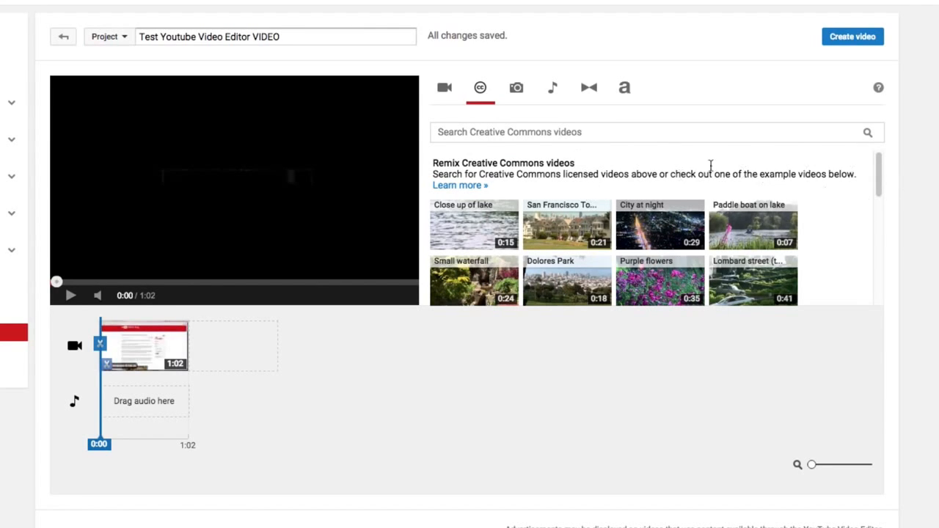
click(439, 133)
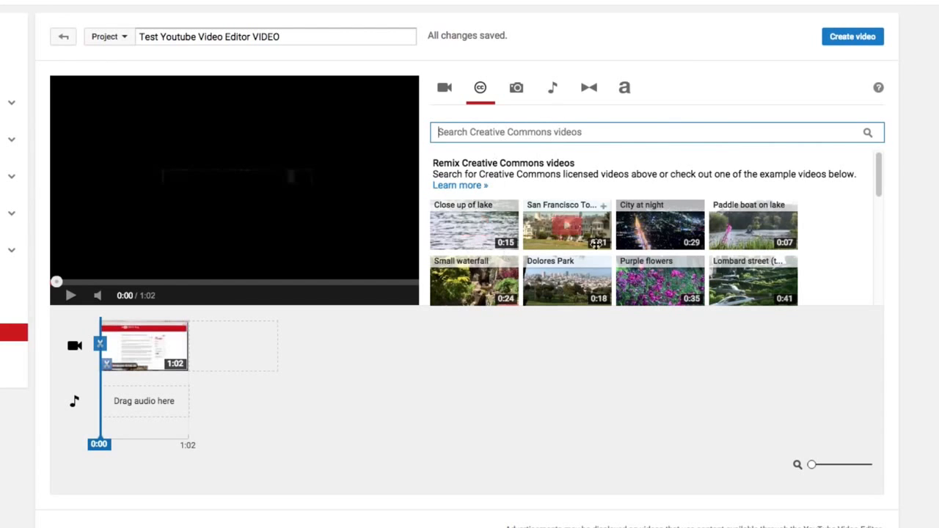
scroll(558, 213, down, 1)
scroll(591, 210, up, 1)
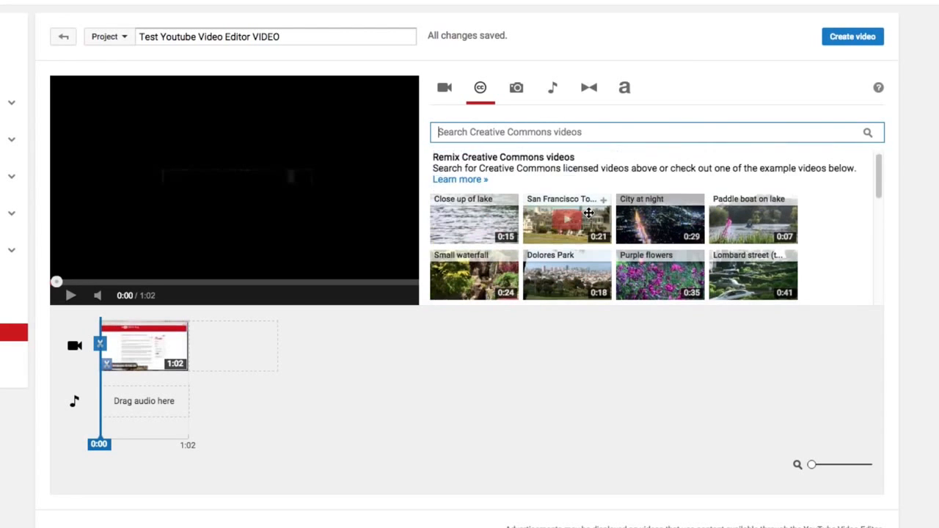
scroll(575, 244, down, 1)
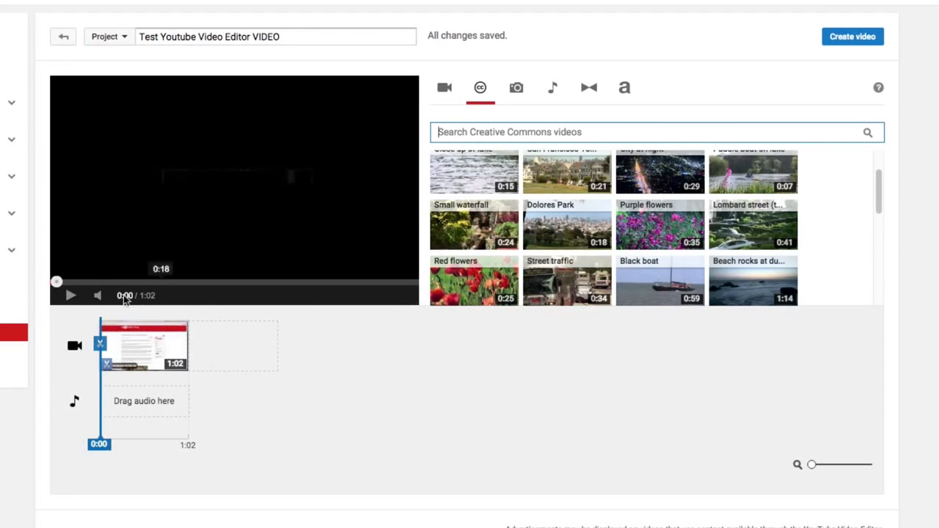
mouse_move(141, 354)
click(180, 328)
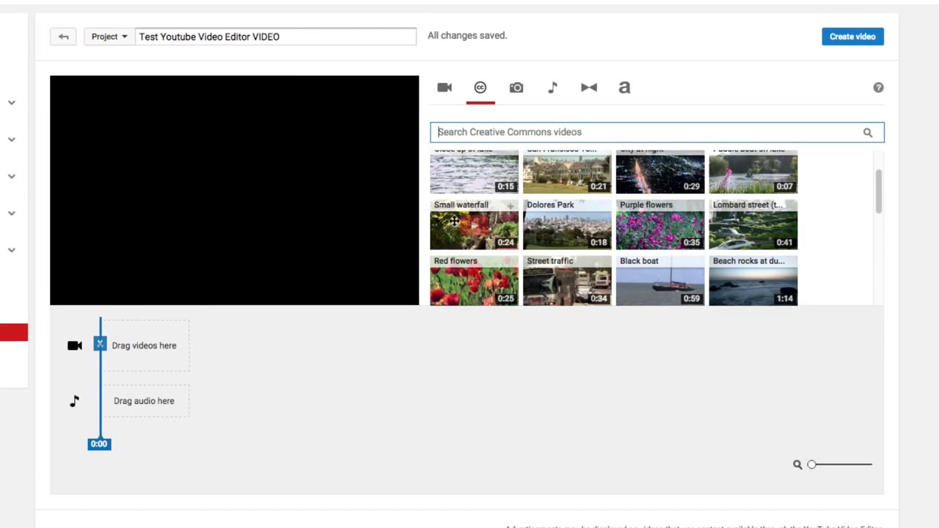
drag(453, 218, 149, 342)
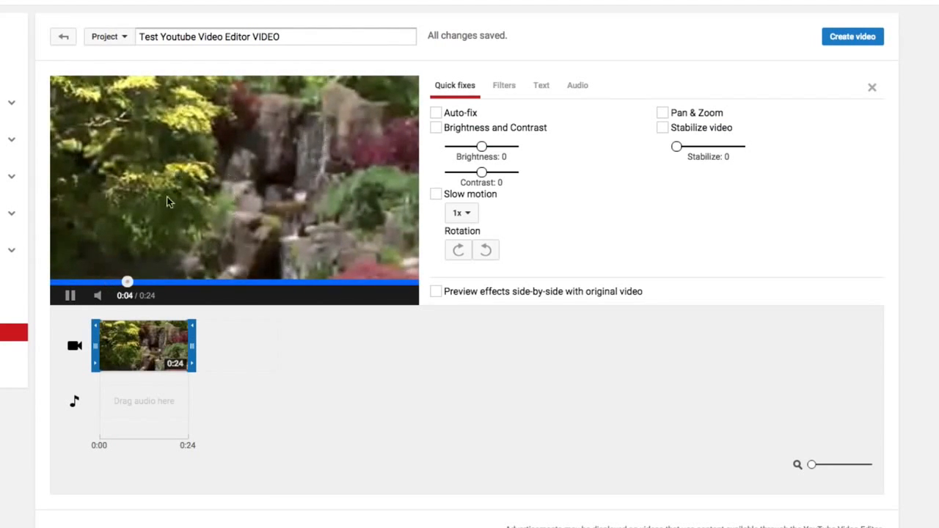
click(70, 296)
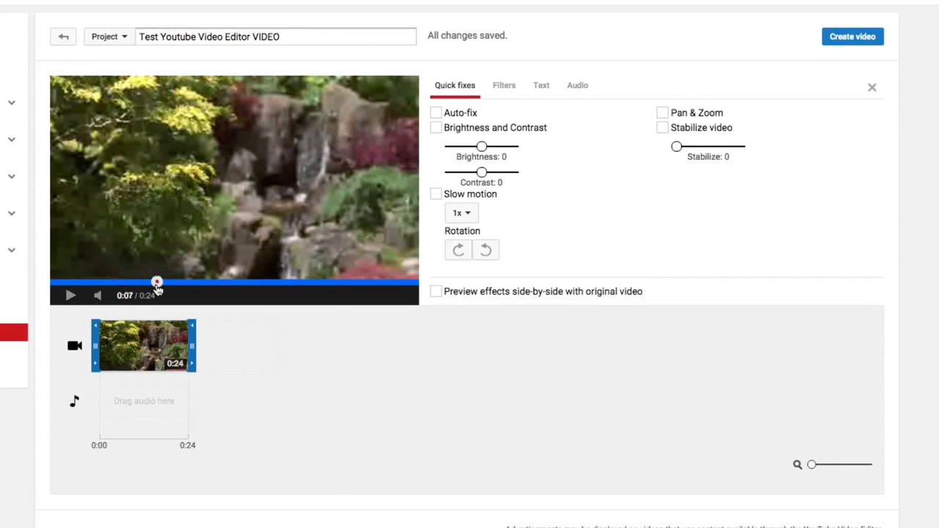
drag(157, 283, 54, 292)
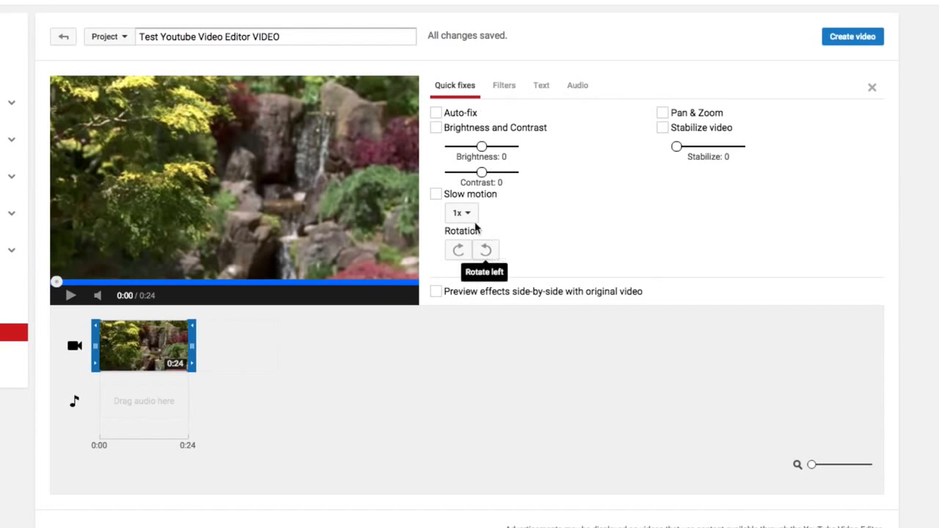
Try 2x slow motion on the Small waterfall clip and switch it off again.
click(212, 413)
click(150, 348)
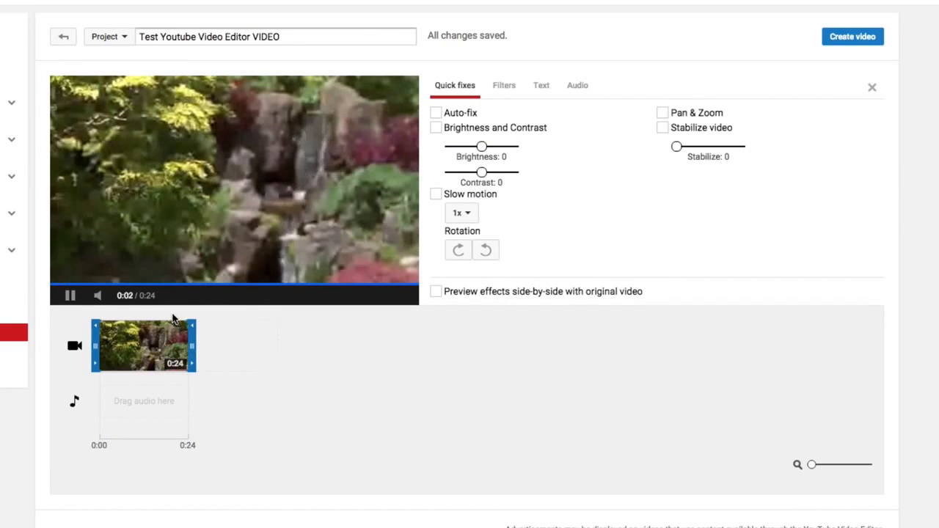
click(70, 297)
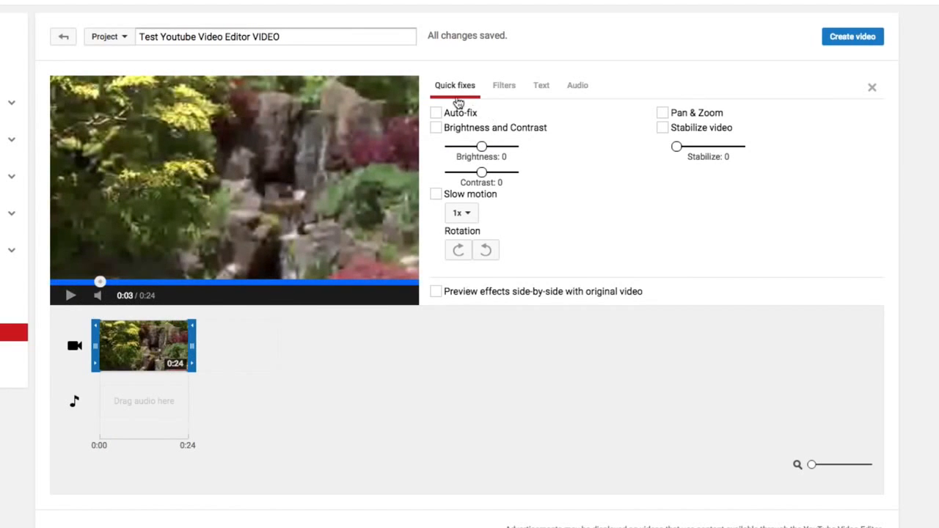
click(505, 88)
click(473, 89)
click(437, 194)
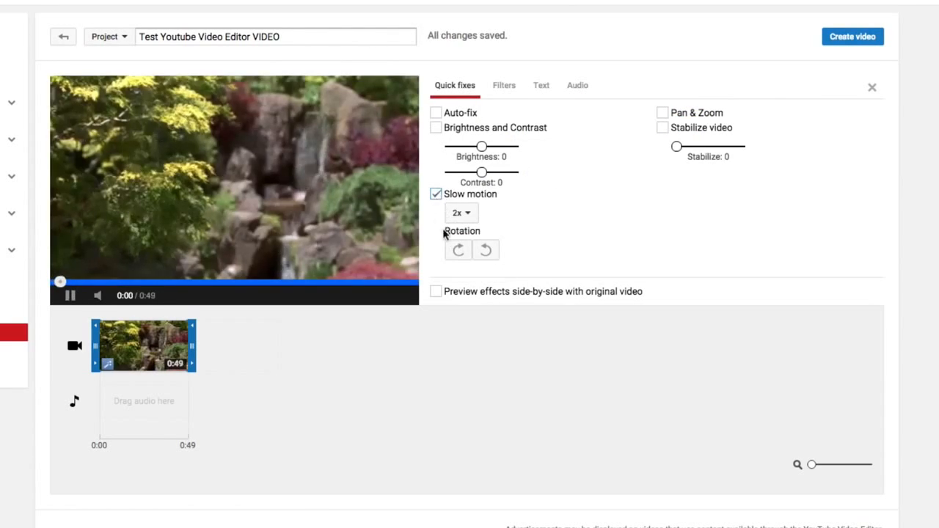
click(437, 194)
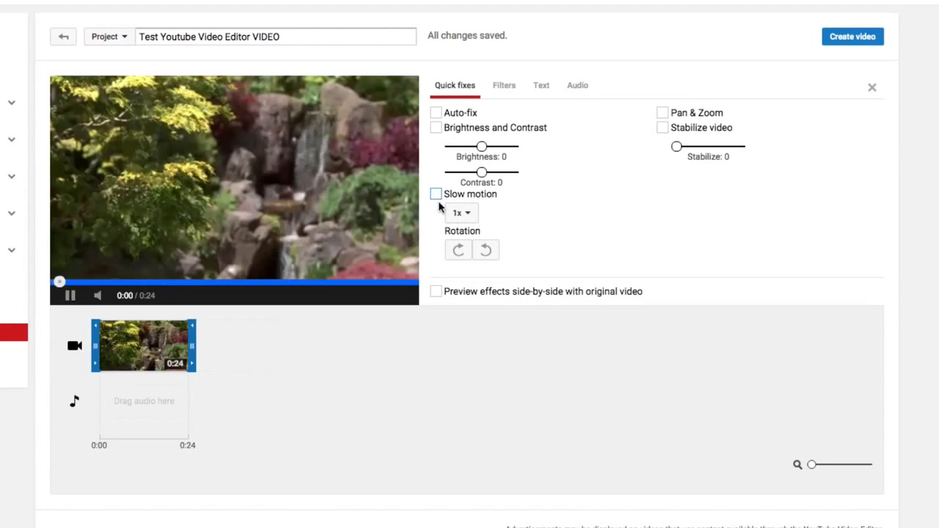
click(70, 295)
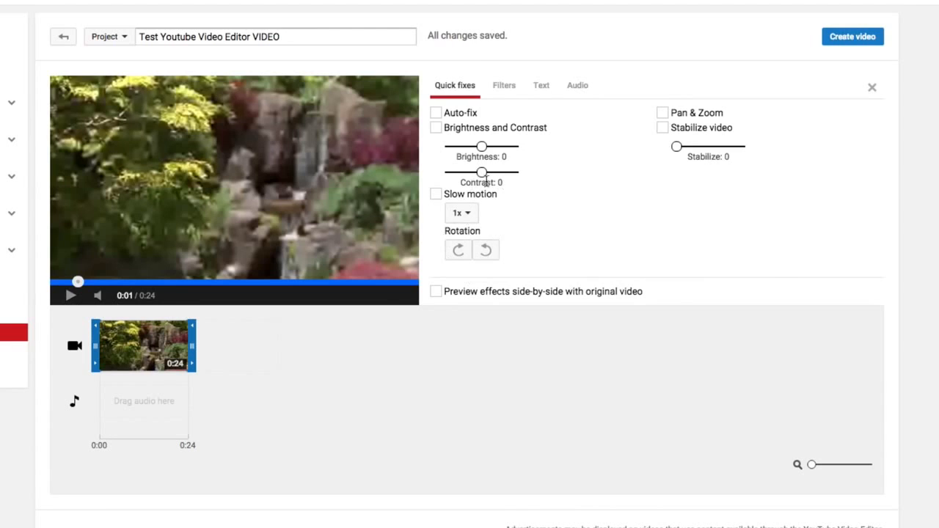
Rotate the Small waterfall clip clockwise four times through a full turn and pause the preview.
click(462, 251)
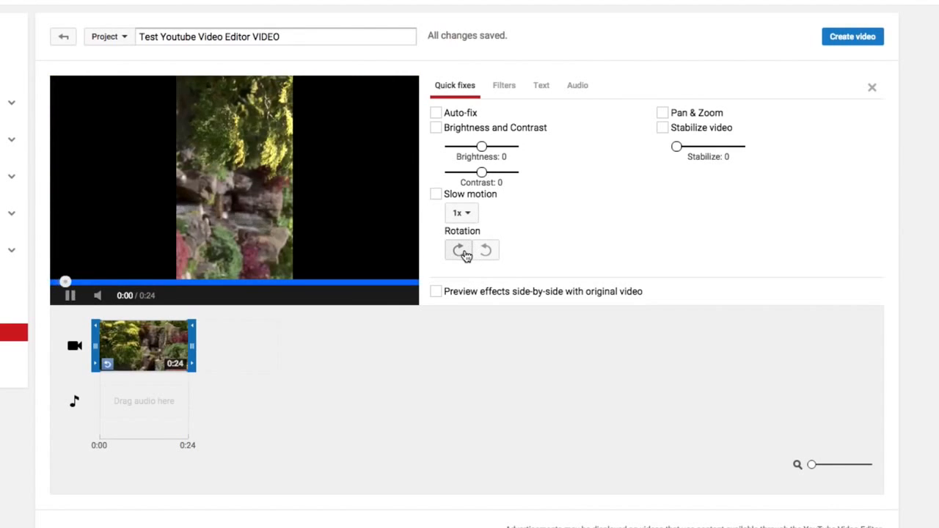
click(459, 251)
click(460, 251)
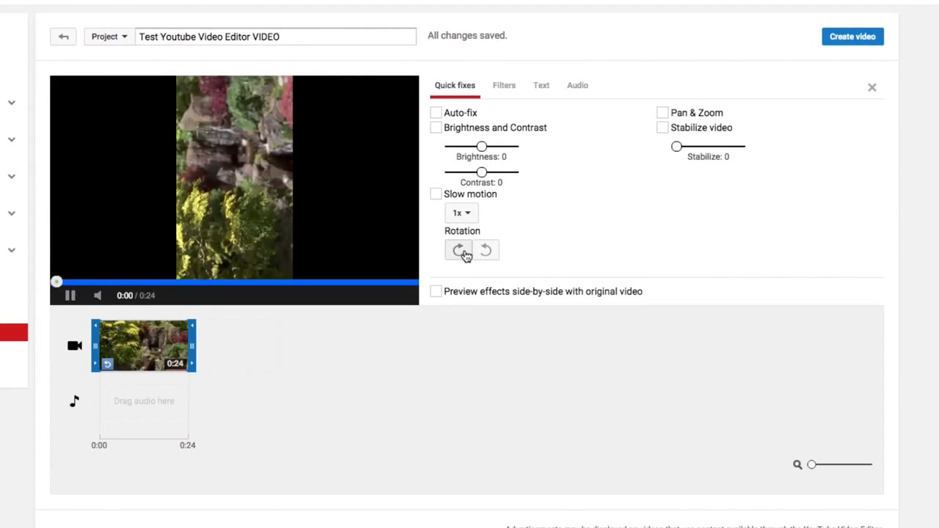
click(462, 251)
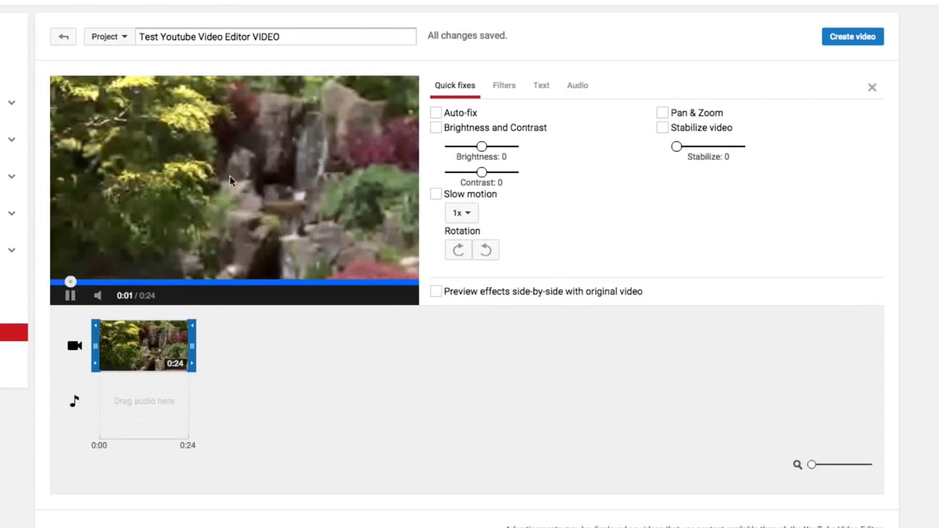
click(71, 295)
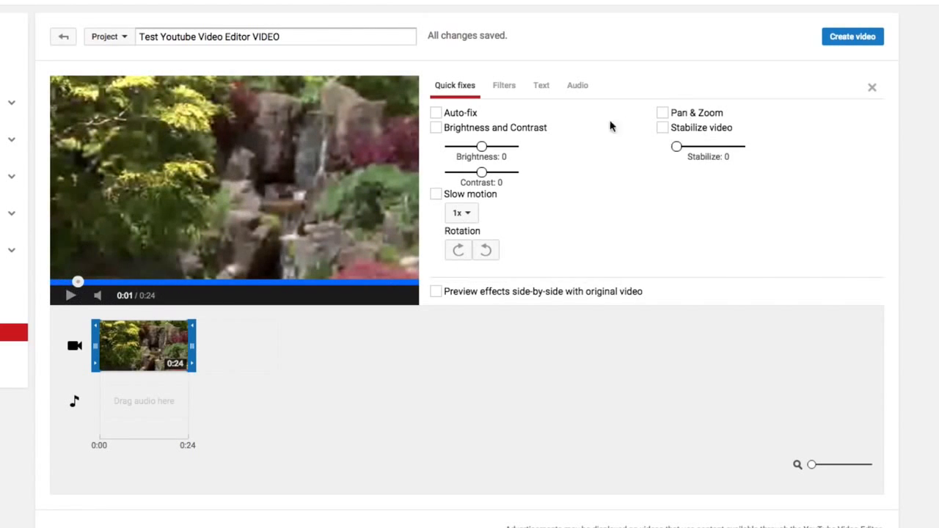
Enable Pan & Zoom on the Small waterfall clip and preview the effect side-by-side with the original video.
click(663, 113)
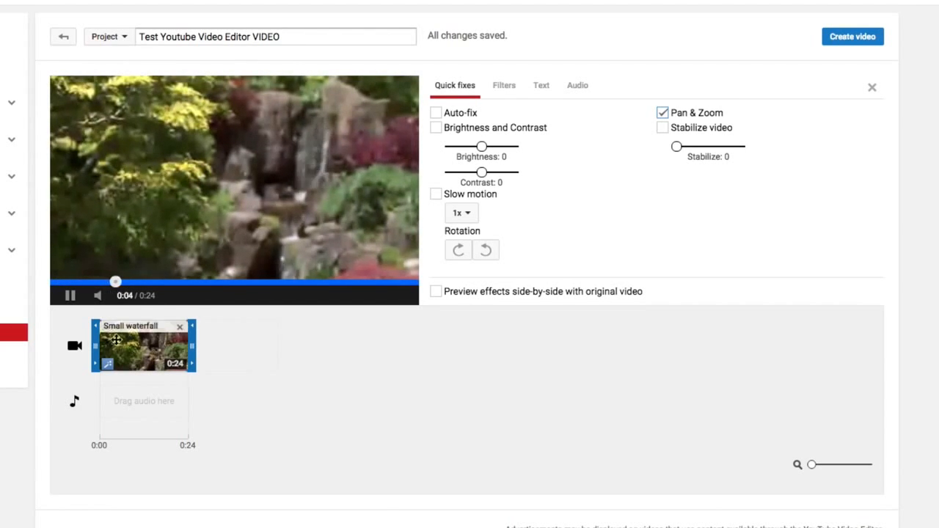
click(71, 295)
drag(124, 281, 63, 285)
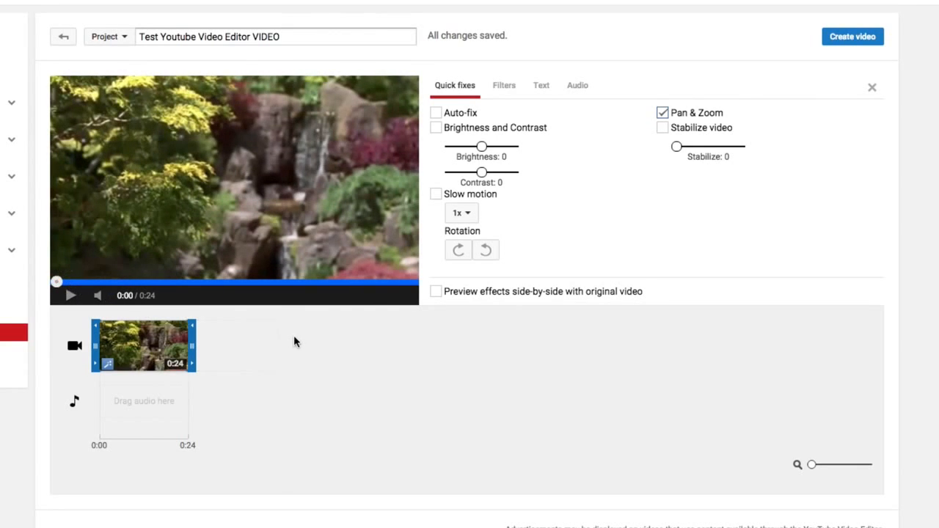
click(437, 293)
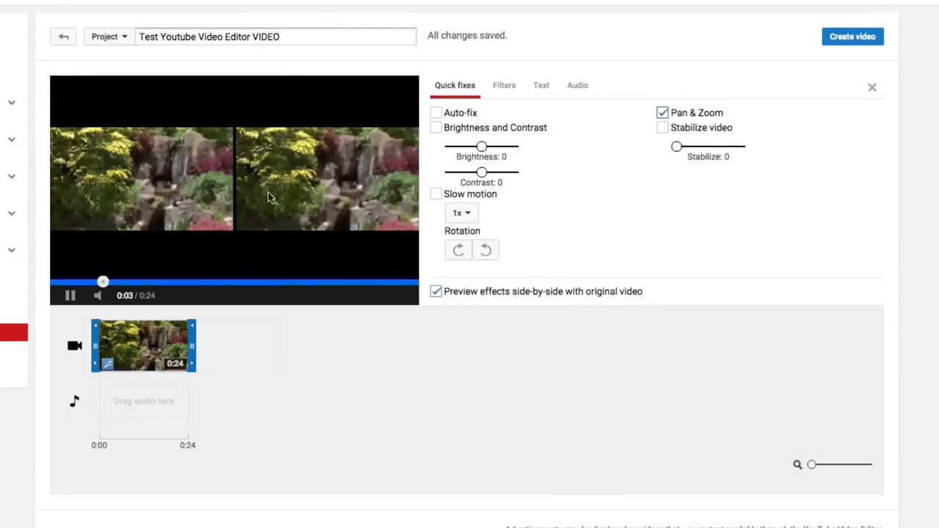
click(71, 296)
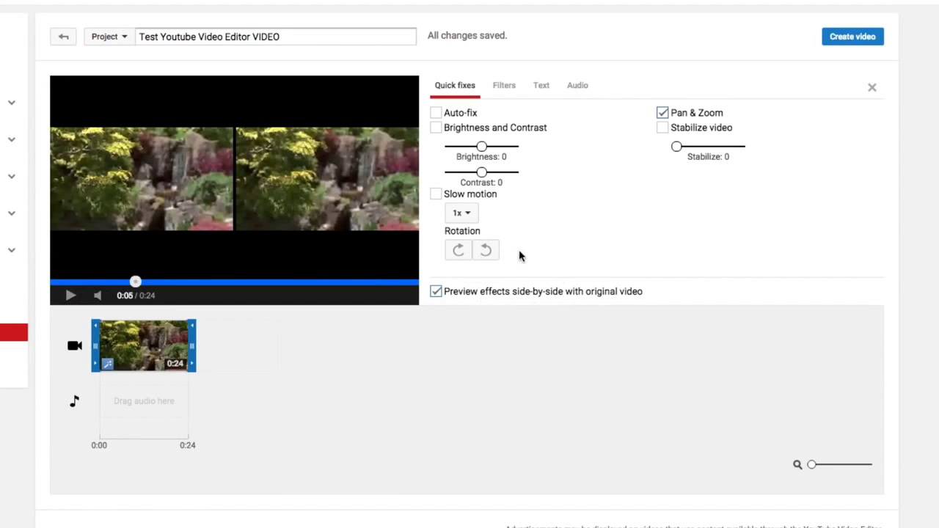
Apply the Old-Fashioned filter to the Small waterfall clip and turn off the side-by-side preview.
click(505, 89)
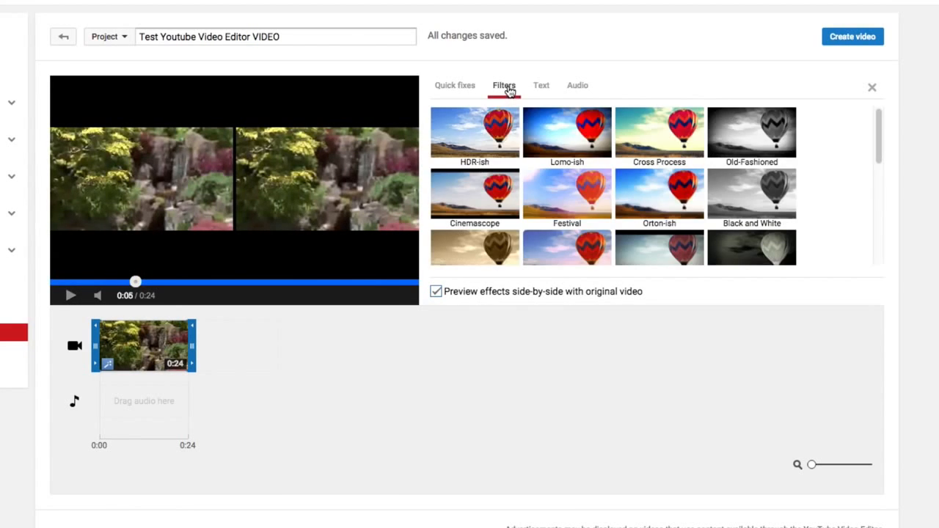
mouse_move(546, 178)
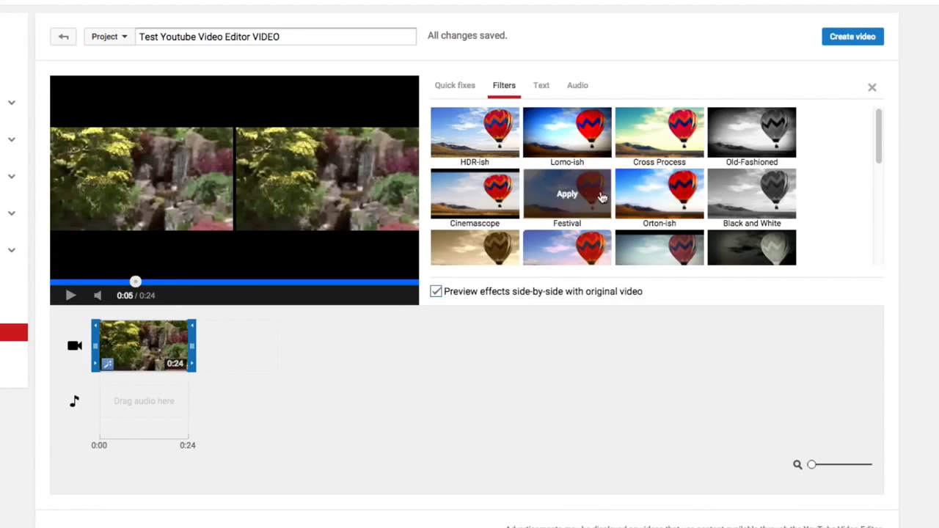
click(750, 134)
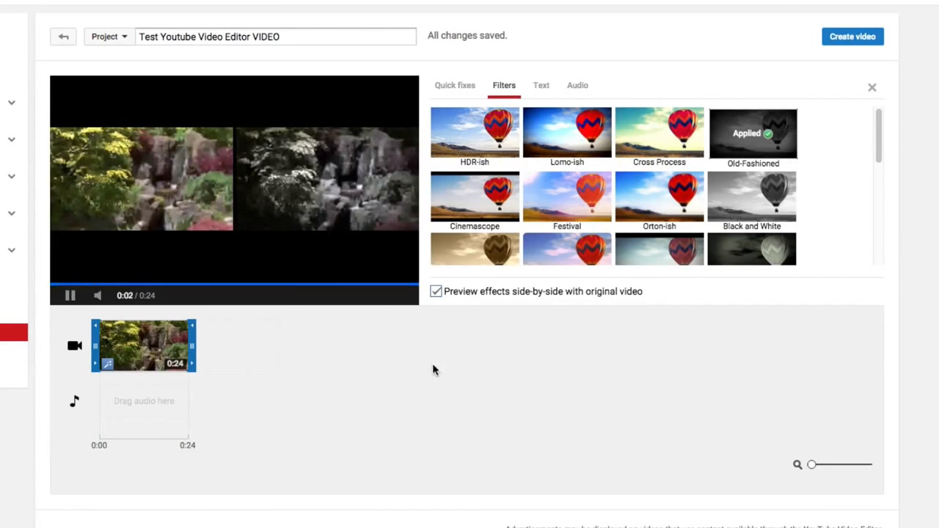
click(436, 292)
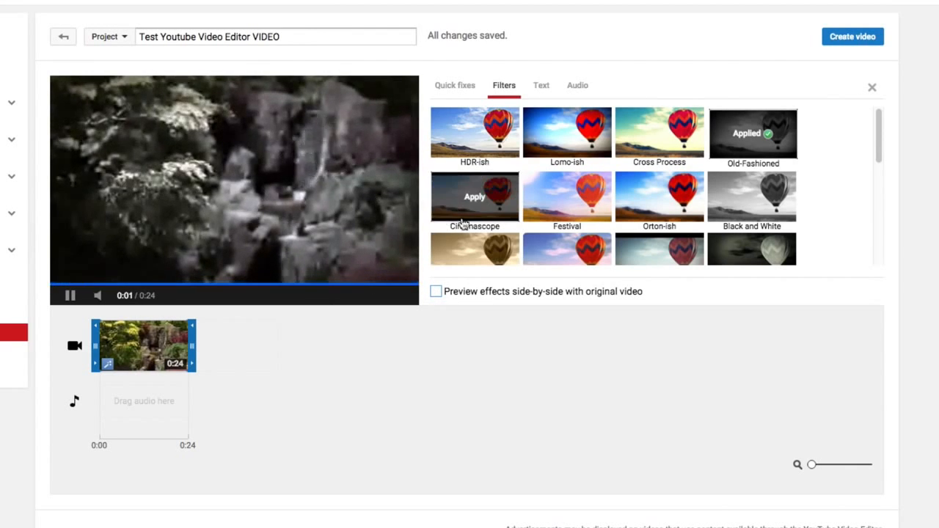
Add the Documentary and Memory Lane filters to the Small waterfall clip.
scroll(477, 202, down, 3)
scroll(518, 270, down, 1)
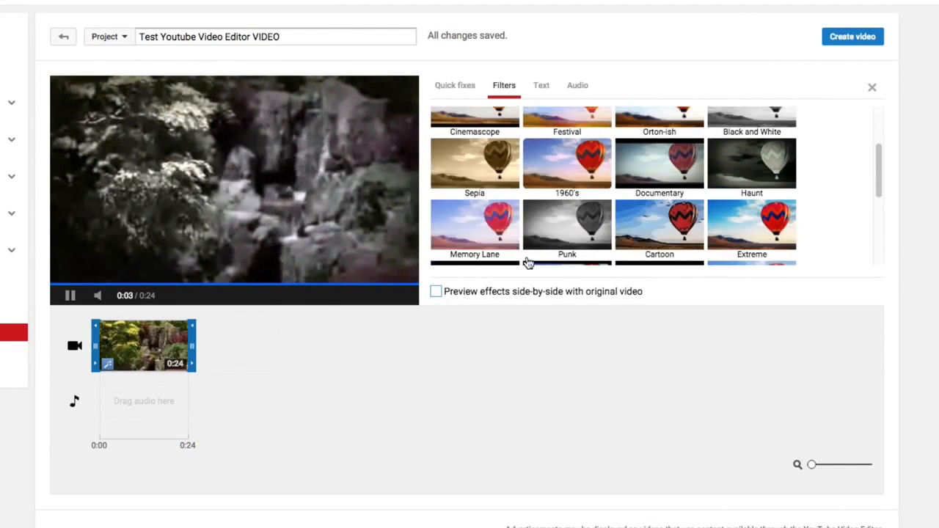
click(657, 165)
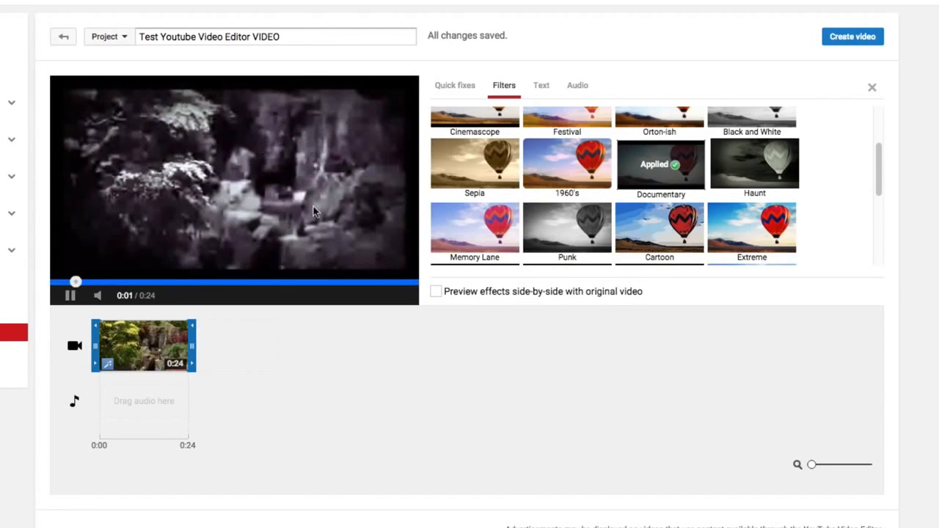
click(70, 295)
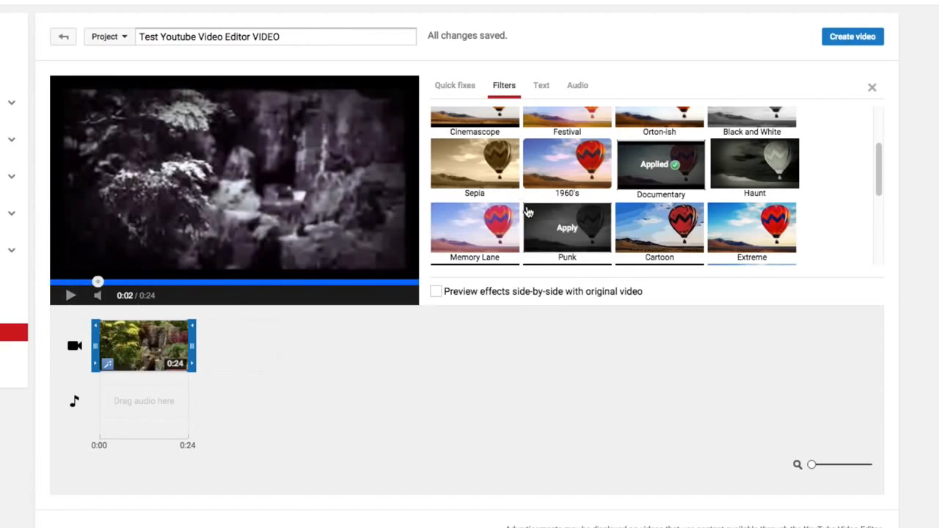
scroll(558, 235, down, 1)
click(463, 195)
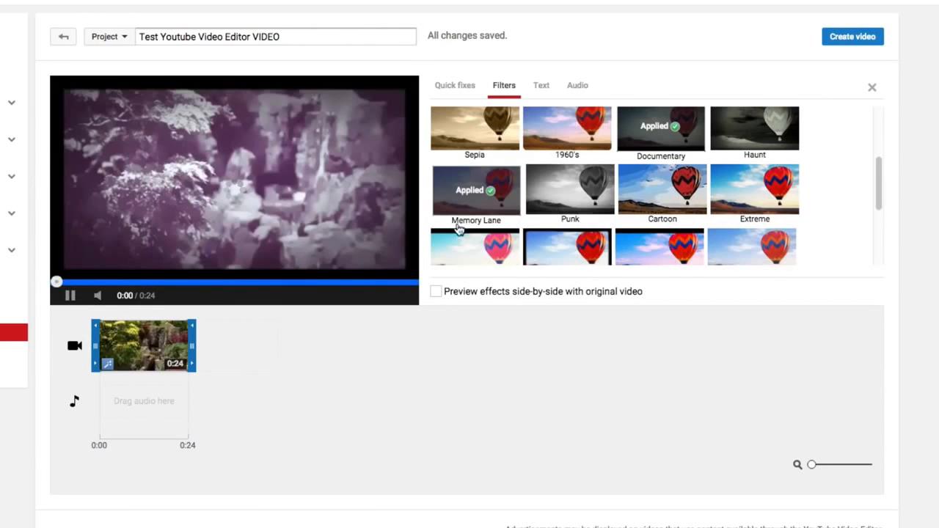
Apply the HDR-ish filter to the Small waterfall clip and pause the preview.
click(78, 296)
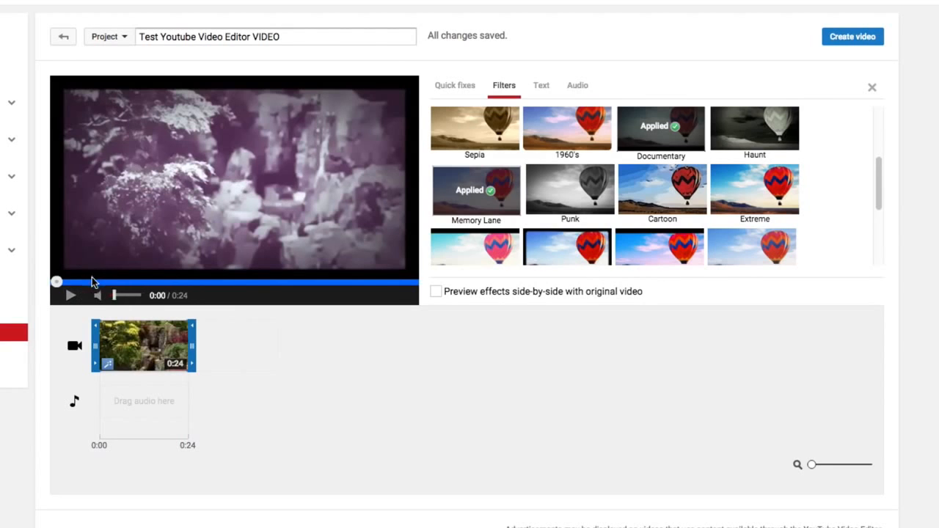
scroll(512, 194, up, 3)
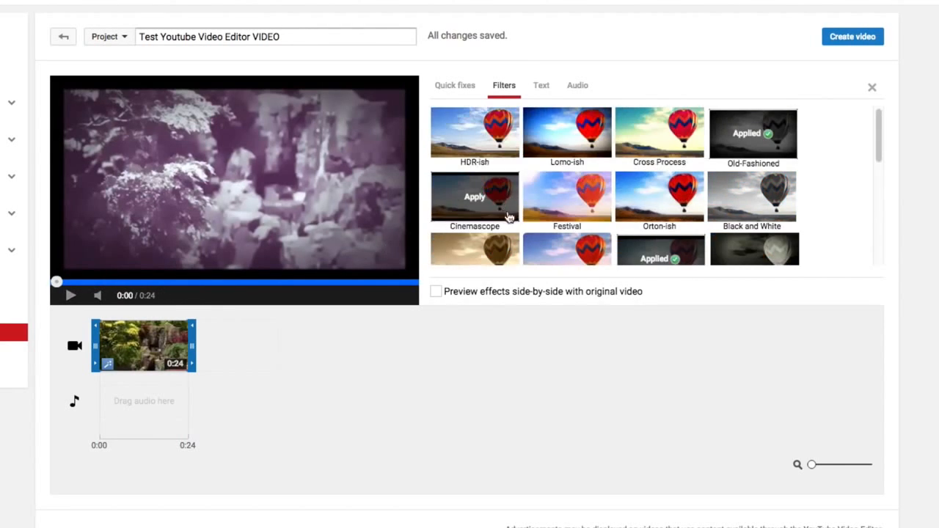
click(466, 200)
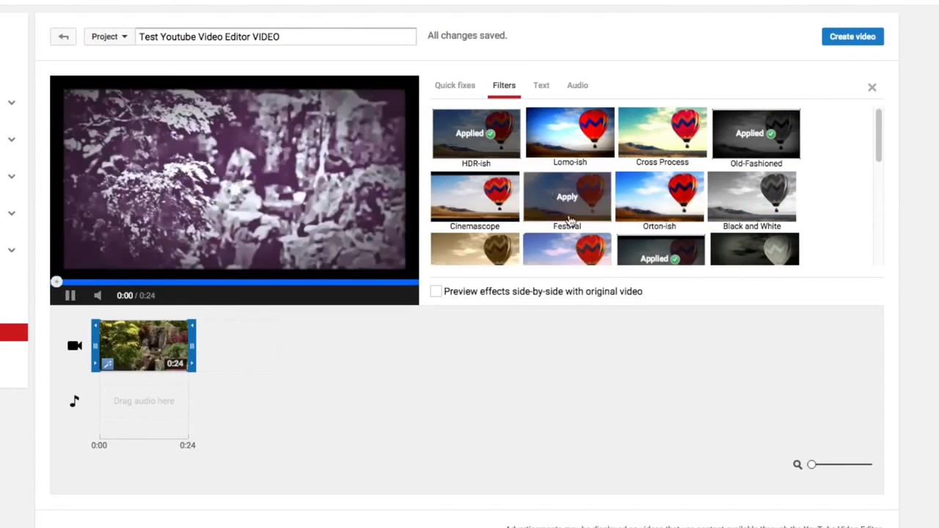
click(71, 298)
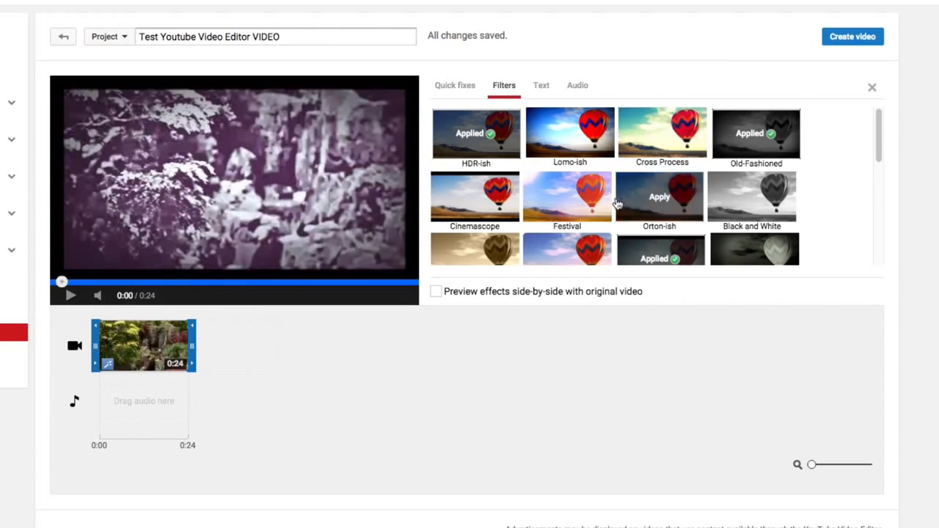
Remove the Documentary, Old-Fashioned, HDR-ish and Memory Lane filters from the Small waterfall clip and pause the preview.
scroll(639, 220, down, 1)
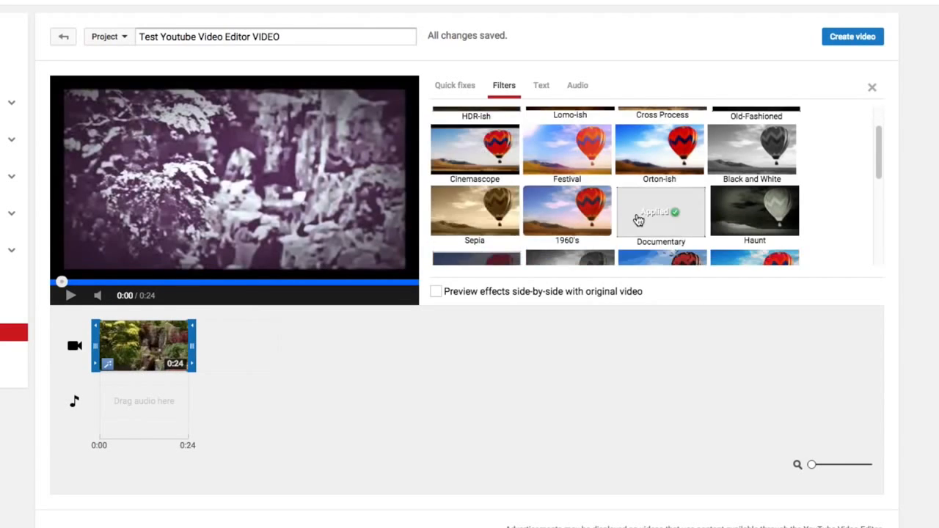
click(654, 220)
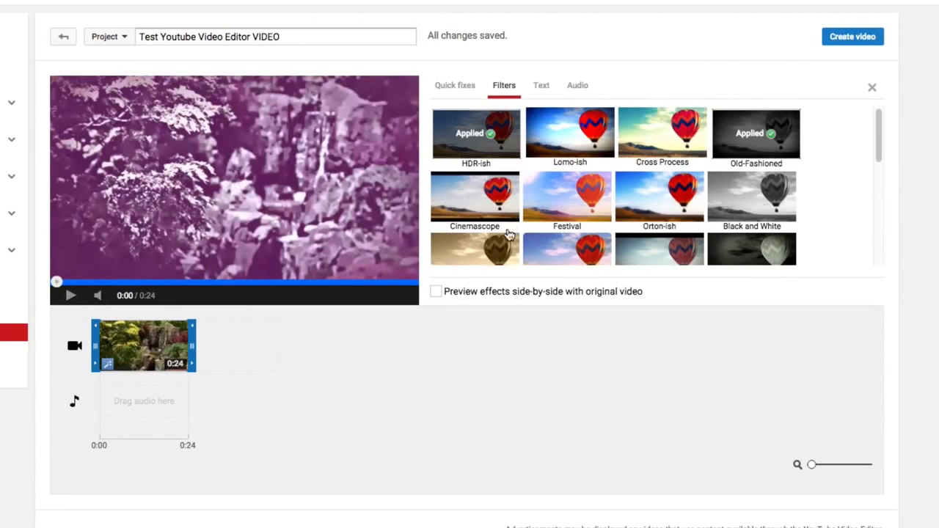
click(740, 148)
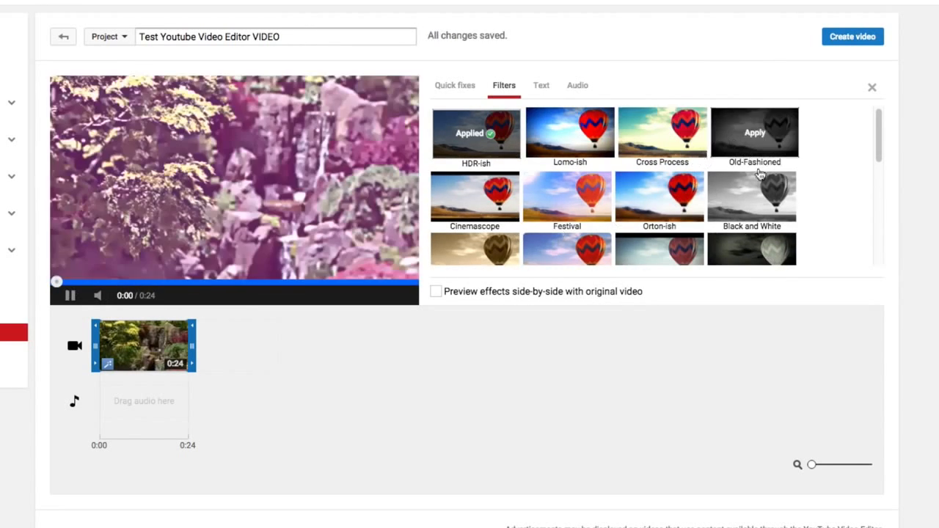
click(510, 156)
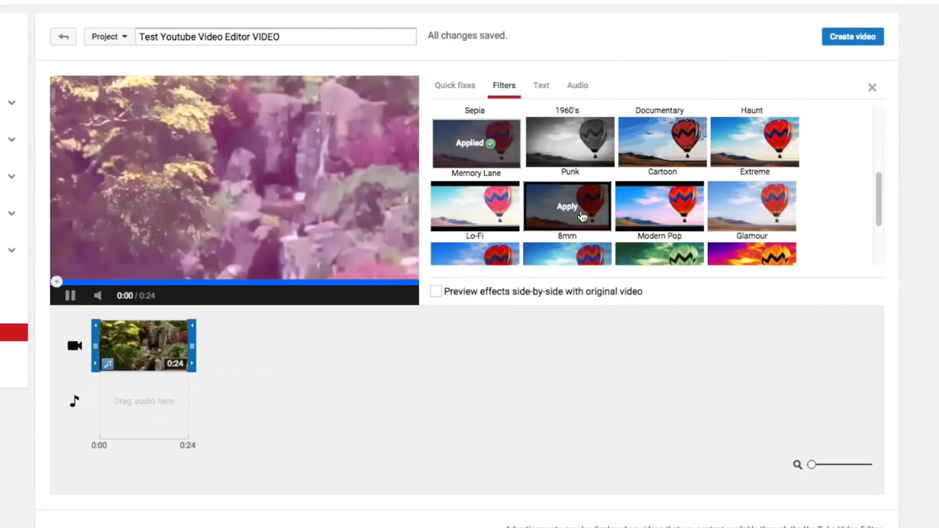
scroll(582, 217, down, 2)
scroll(580, 217, down, 2)
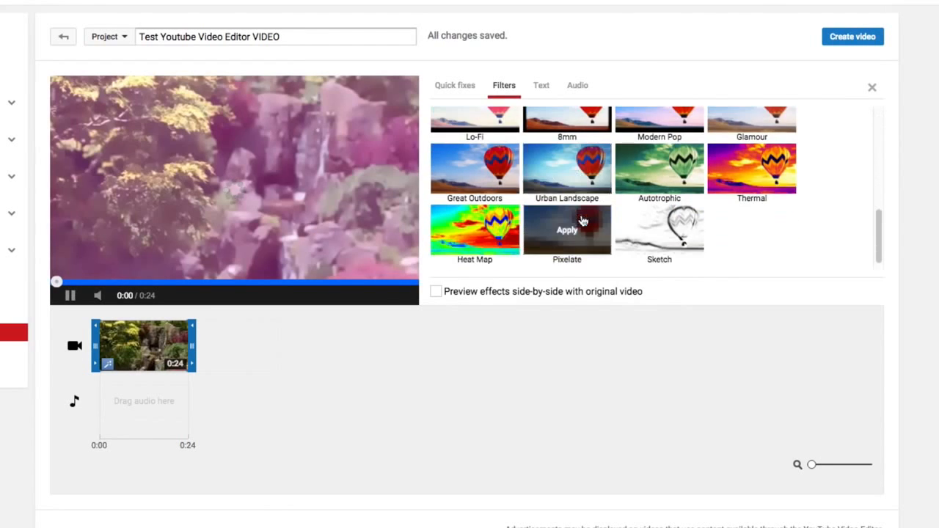
scroll(583, 219, up, 6)
scroll(592, 223, down, 3)
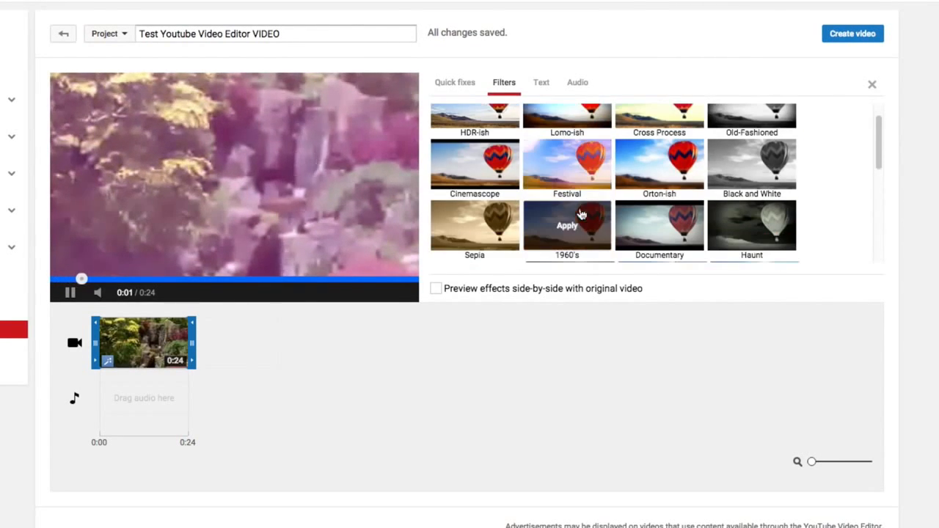
click(506, 225)
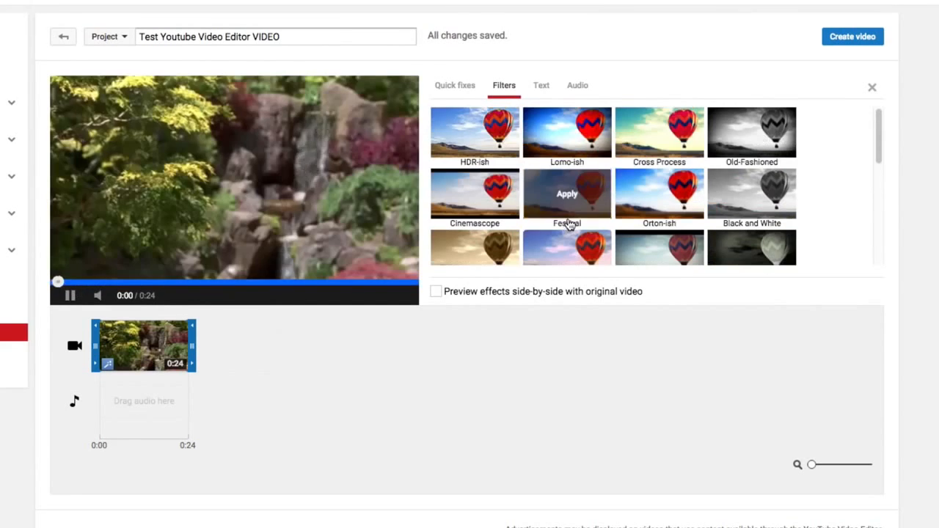
click(70, 297)
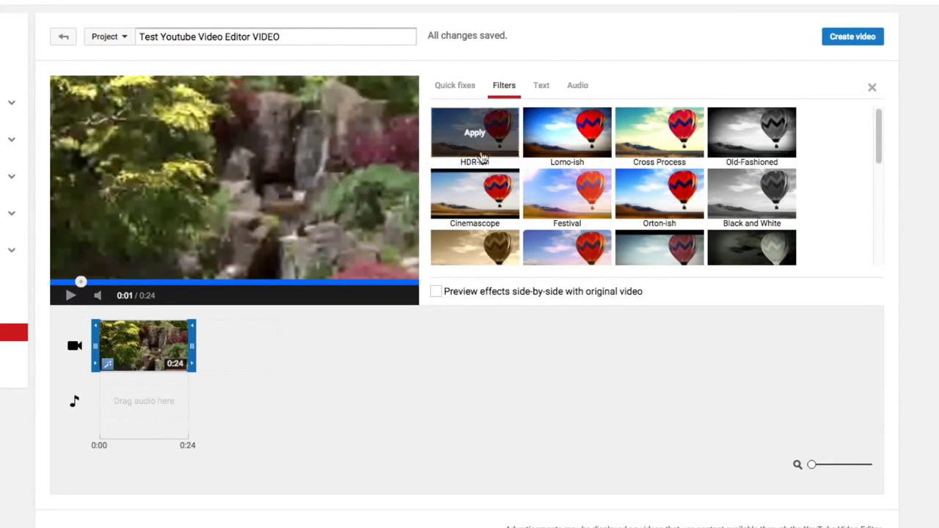
Enable text on the Small waterfall clip, replace the placeholder with "TYPE TEXT HERE", and close the clip settings.
click(542, 88)
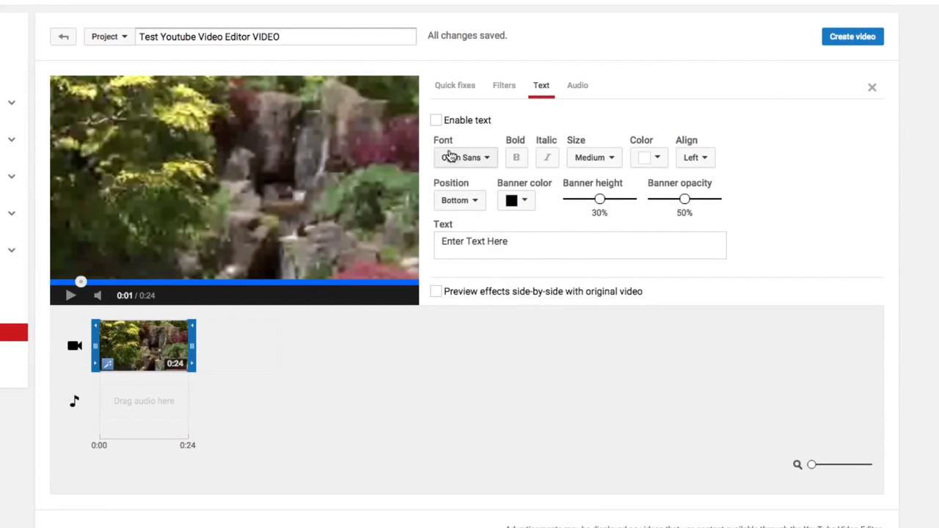
click(437, 120)
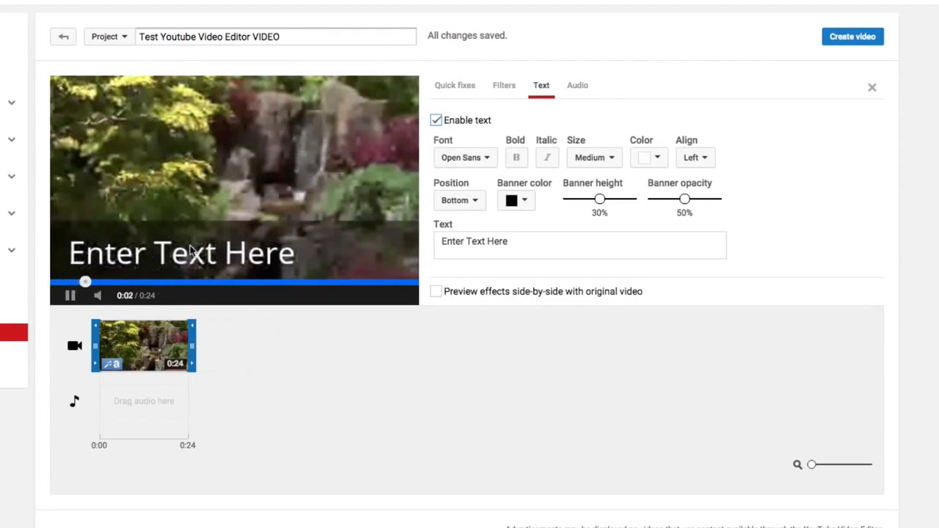
drag(442, 244, 526, 246)
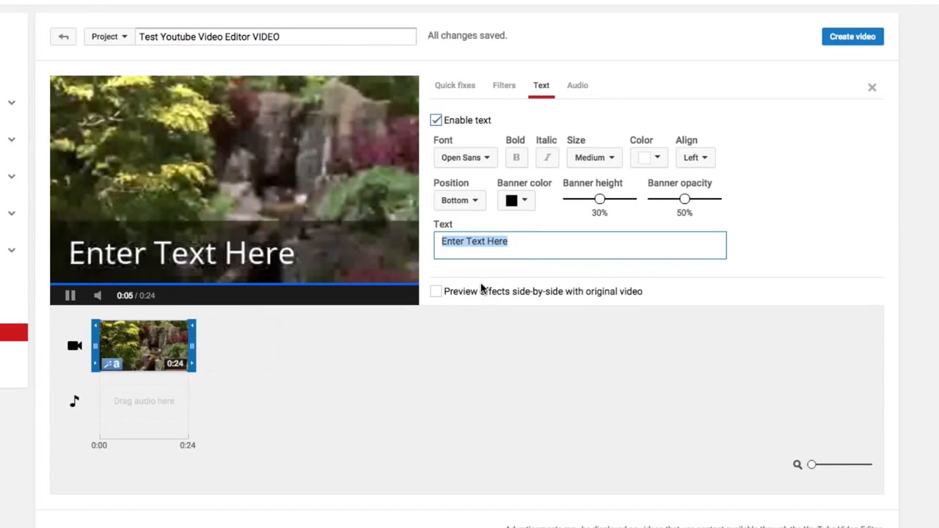
text(TYPE )
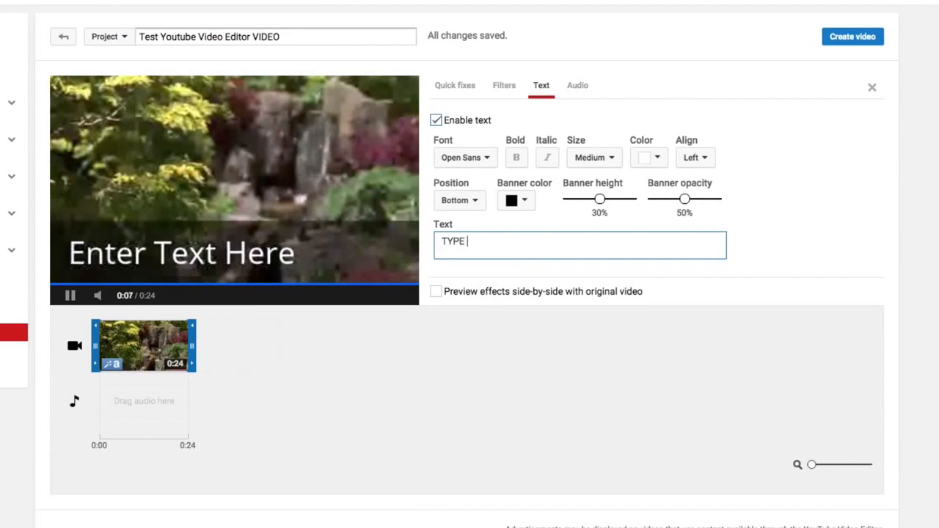
text(TEXT HERE)
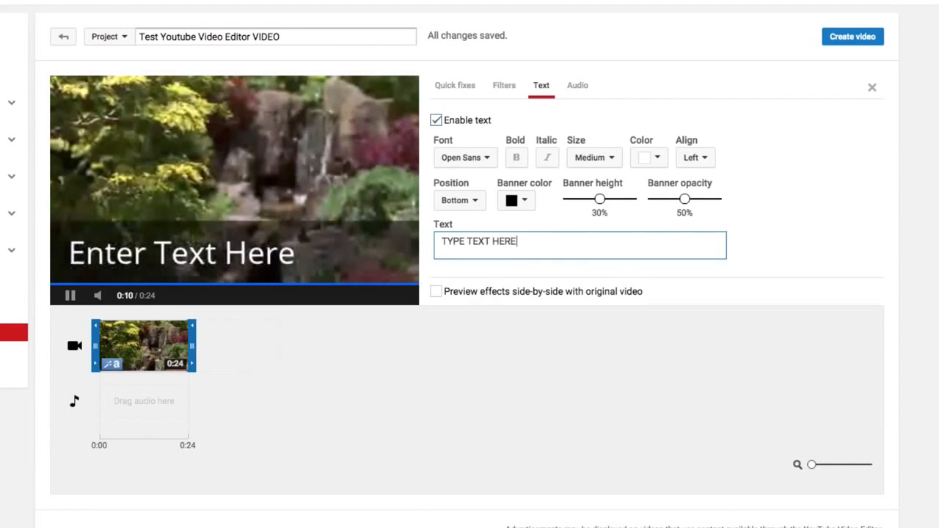
click(658, 361)
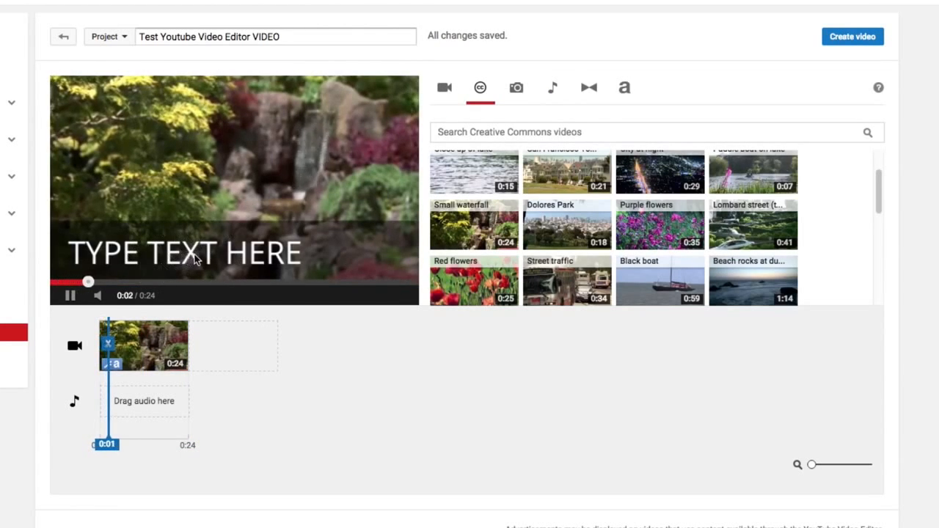
Reopen the Small waterfall clip's text settings and make the overlay text bold and italic.
click(143, 345)
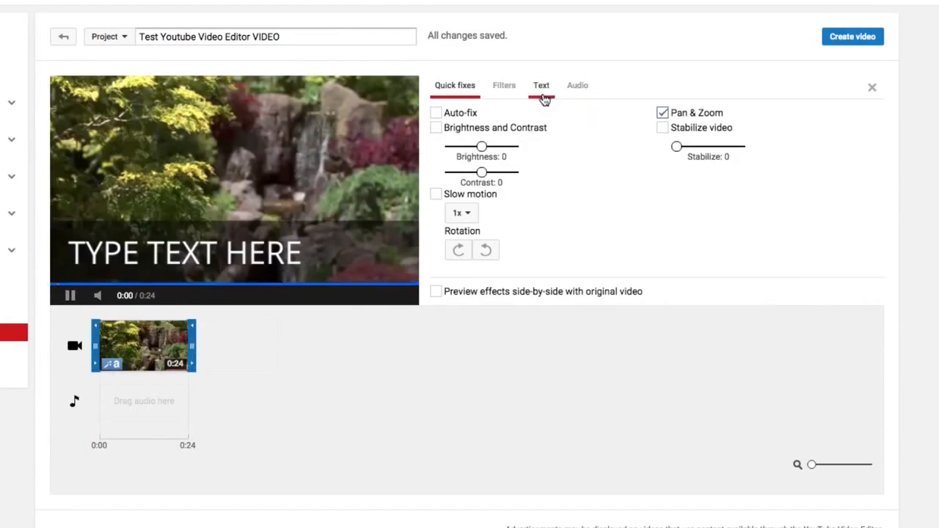
click(541, 88)
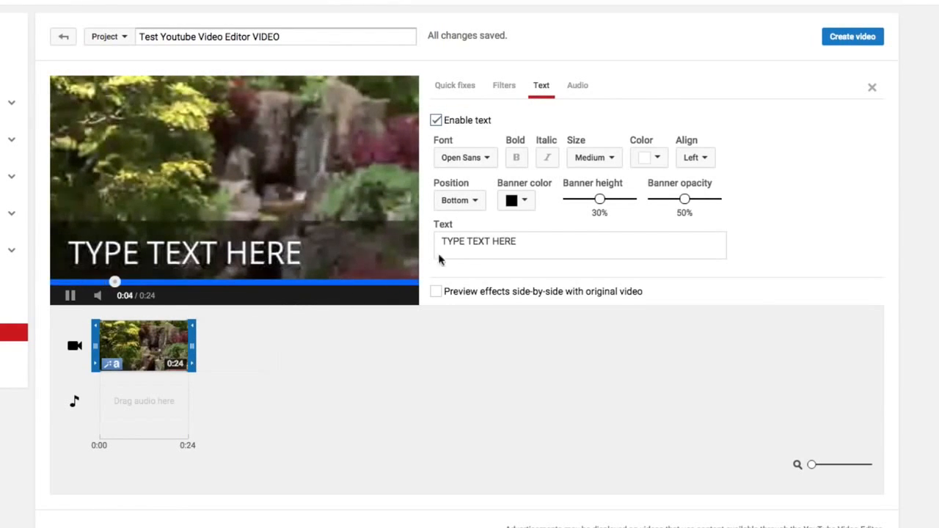
click(516, 158)
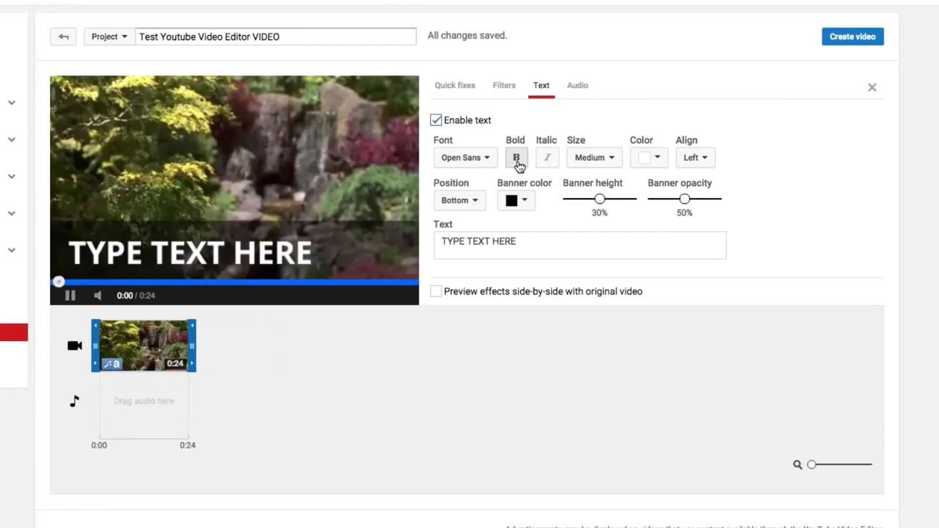
click(549, 160)
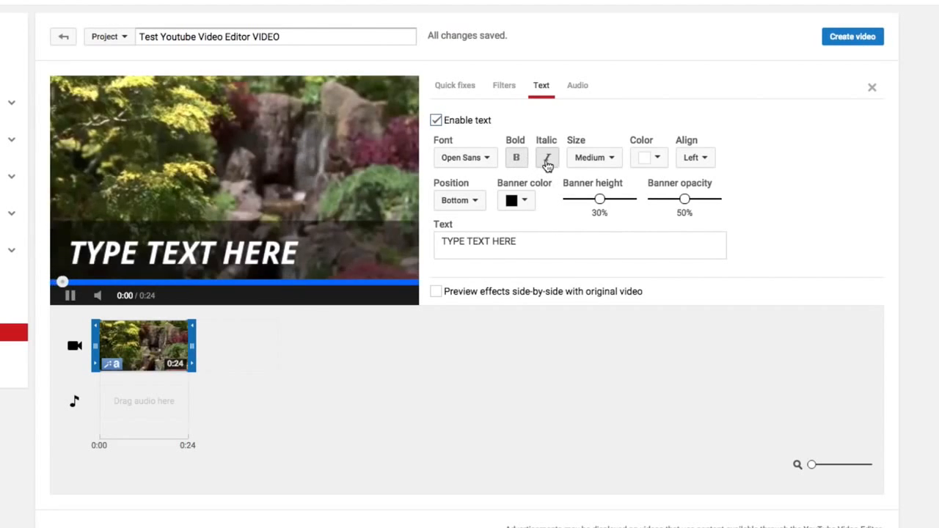
Look over the overlay text's size and color options, keep them as they are, and set its alignment to Center.
click(608, 158)
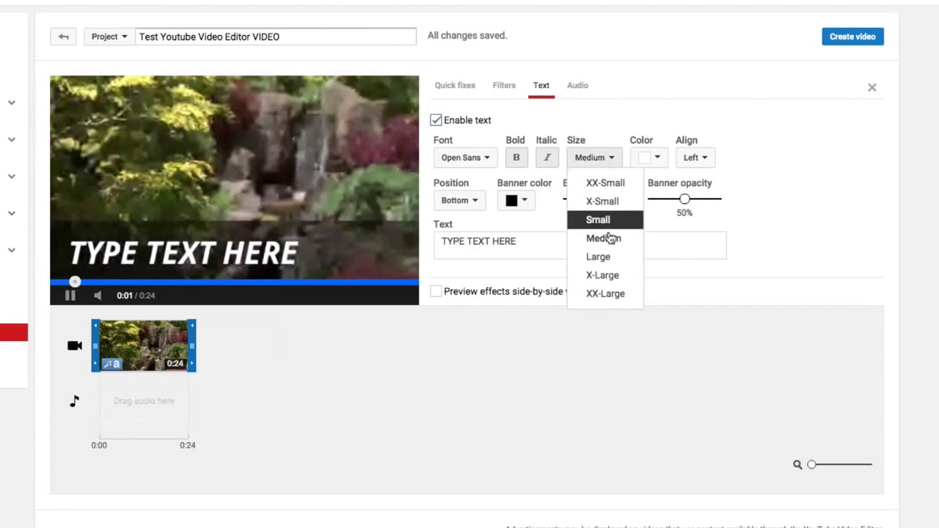
click(657, 157)
click(765, 101)
click(696, 158)
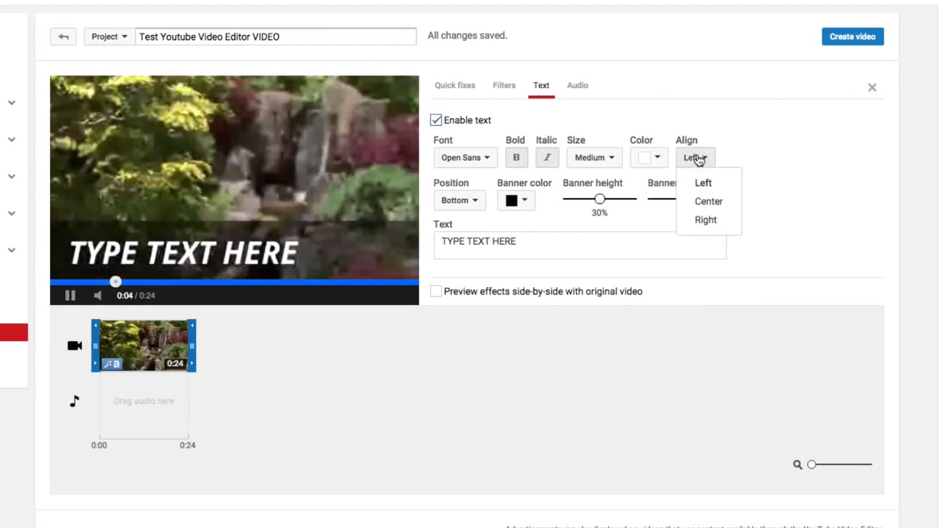
click(709, 201)
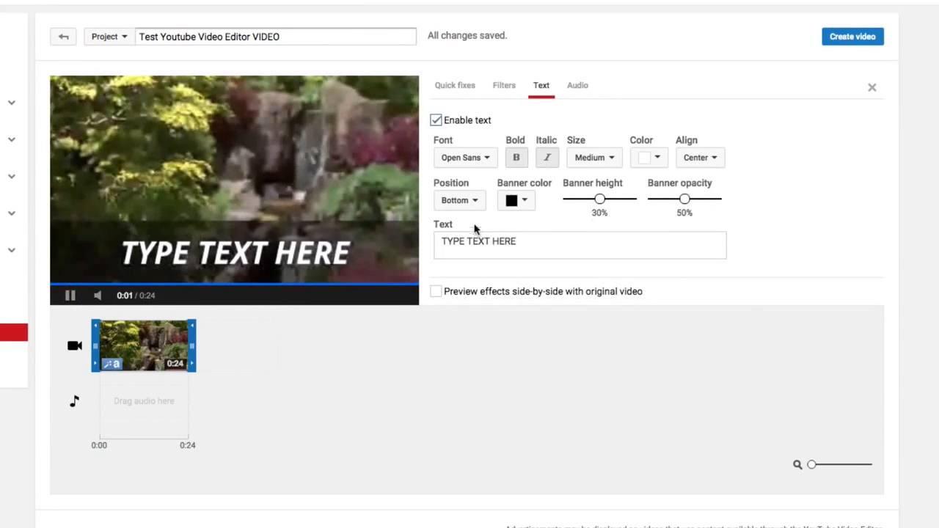
Try the Center position for the text banner, return it to Bottom, and pause the preview.
click(462, 201)
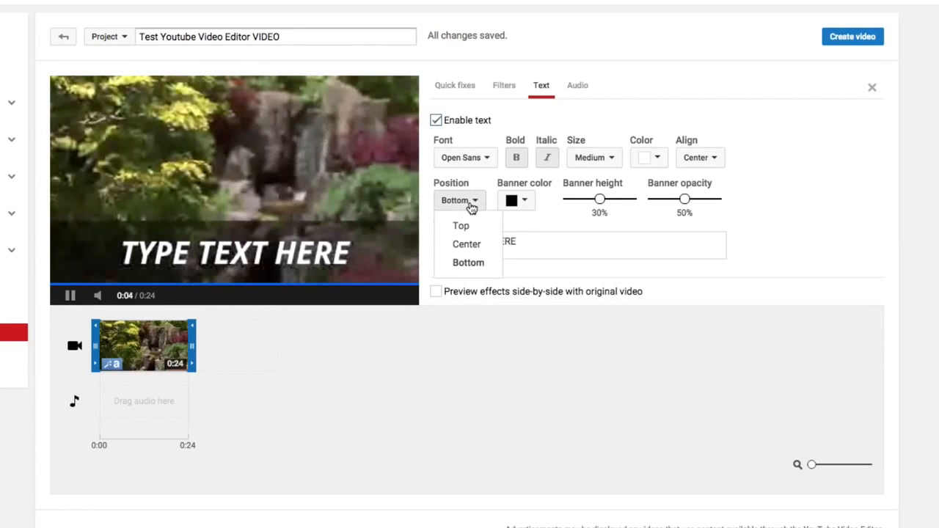
click(467, 244)
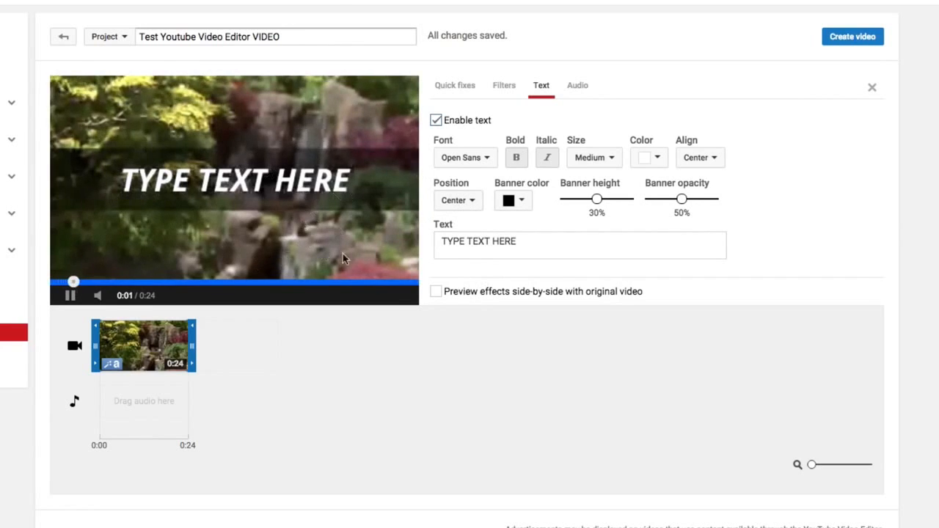
click(469, 201)
click(472, 262)
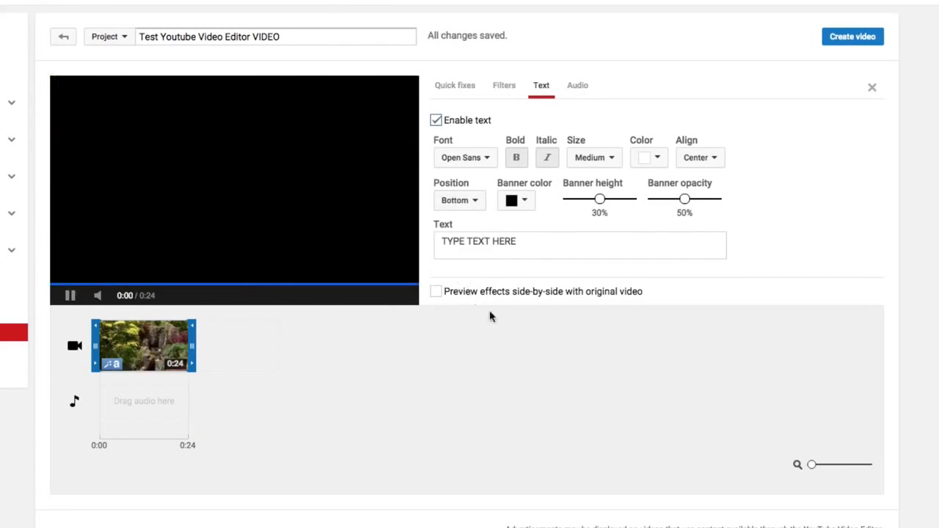
click(70, 295)
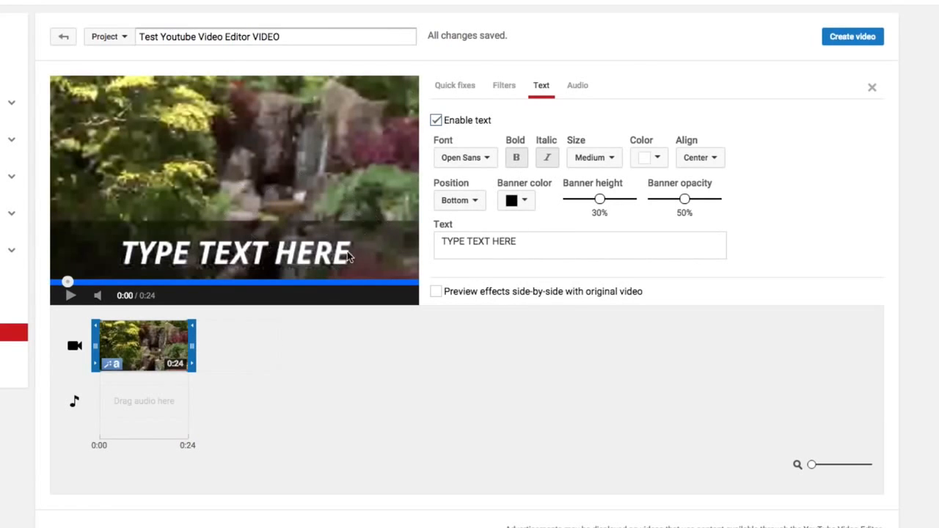
Raise the Small waterfall clip's audio volume slightly, pause the preview, and close the clip settings.
click(573, 88)
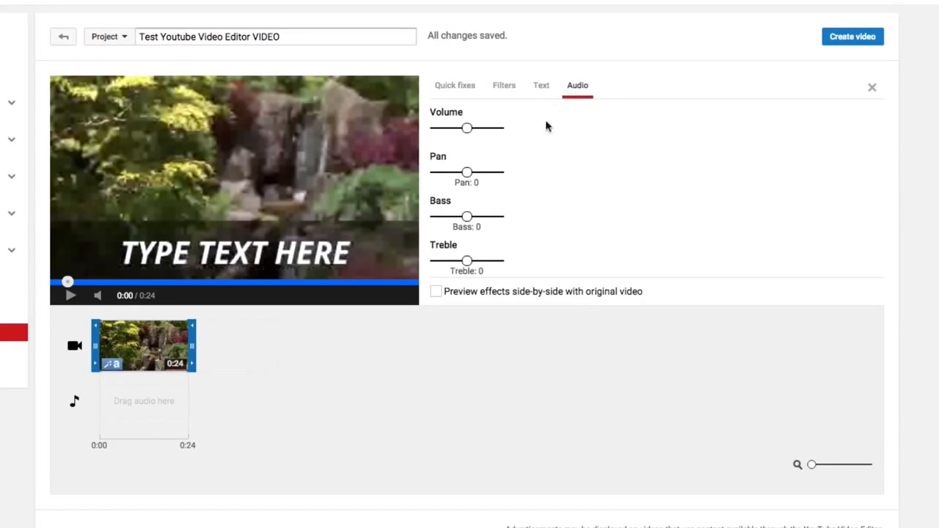
mouse_move(125, 362)
mouse_move(466, 135)
mouse_down()
mouse_move(449, 139)
mouse_move(474, 140)
mouse_up()
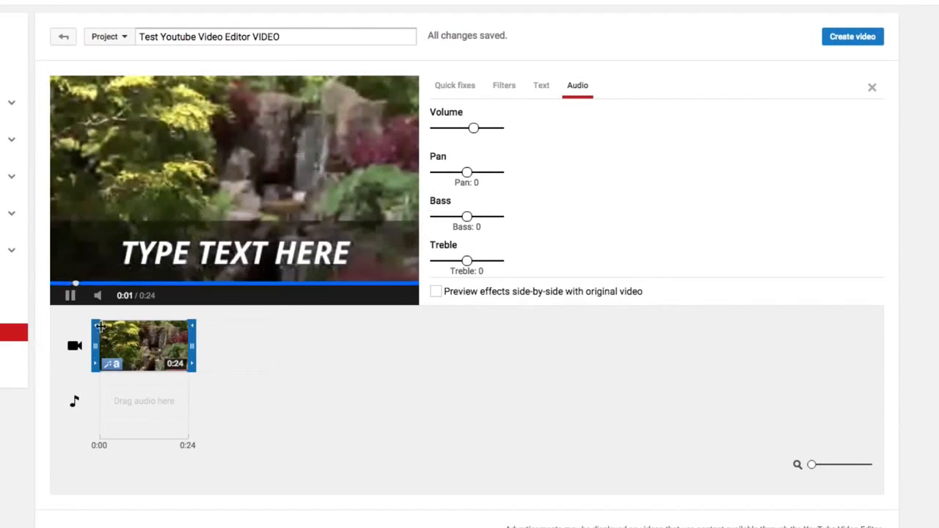
click(70, 294)
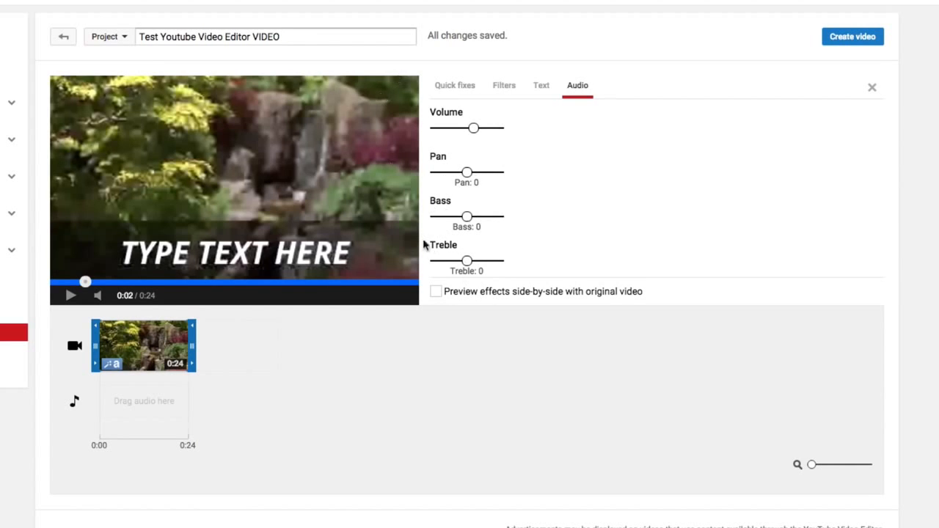
click(386, 363)
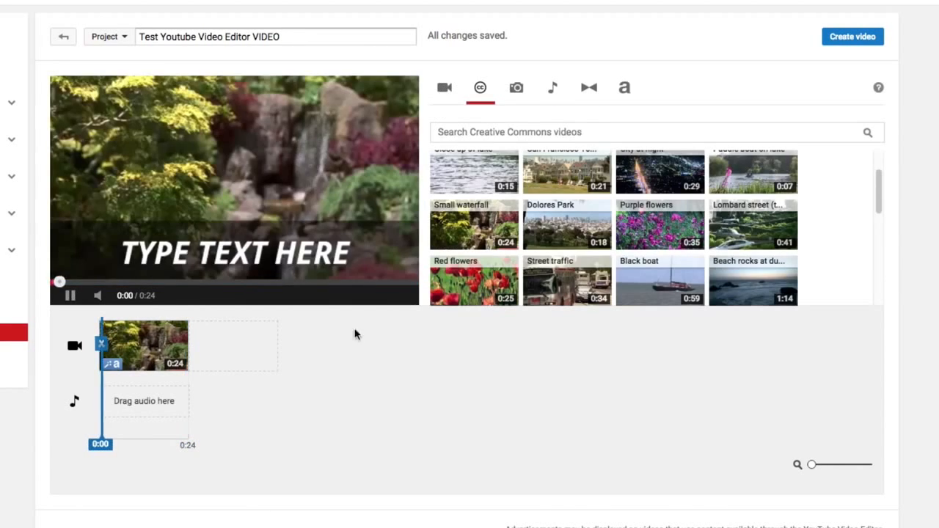
Pause the preview and upload cat-179842_640.jpg, Edinburgh_Castle_buildings.JPG and dog-pet-fur-brown.jpg from the Desktop to the project's photos.
click(70, 295)
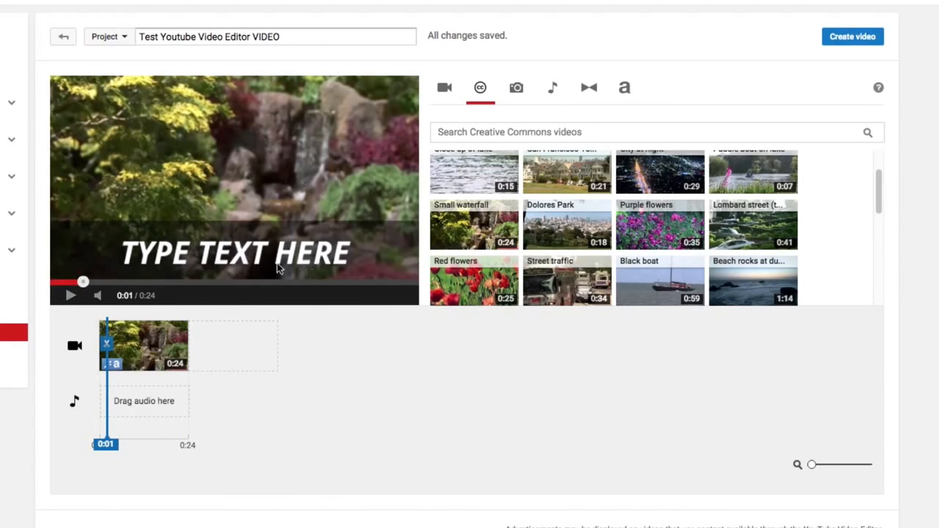
click(518, 99)
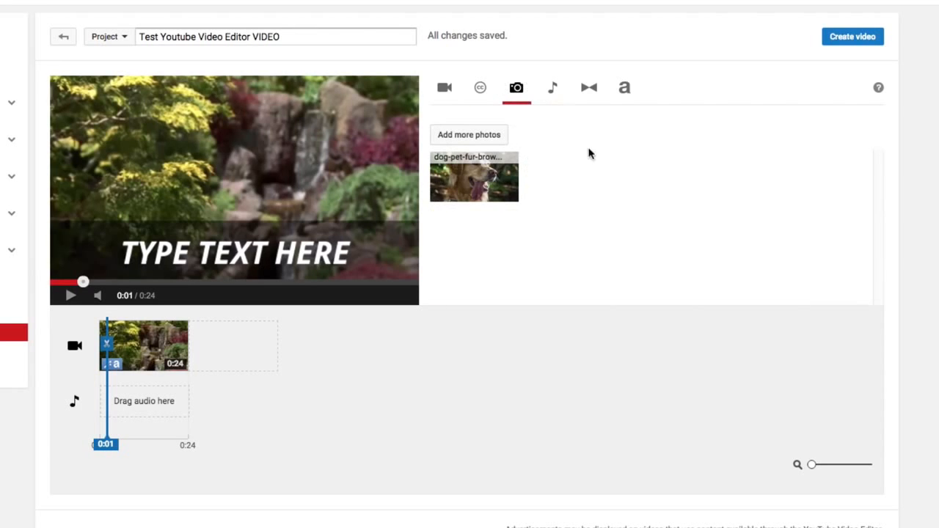
click(481, 136)
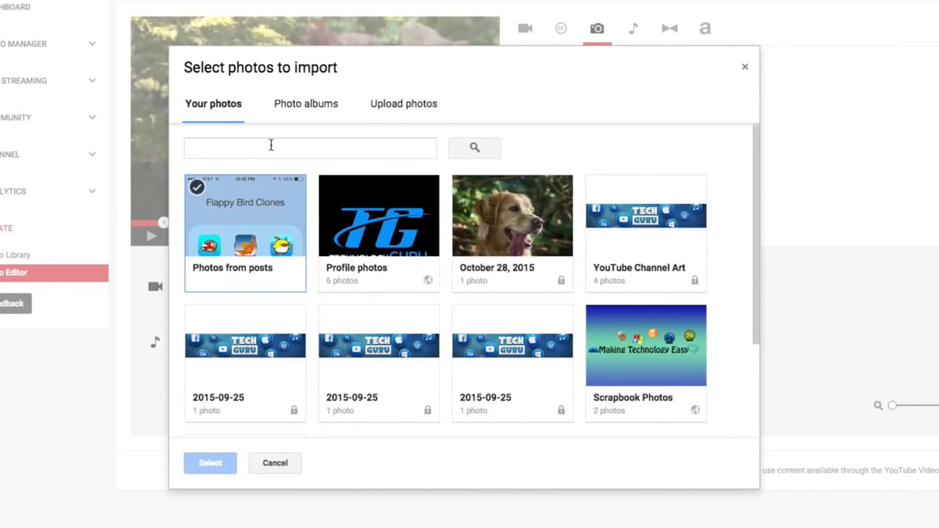
click(399, 110)
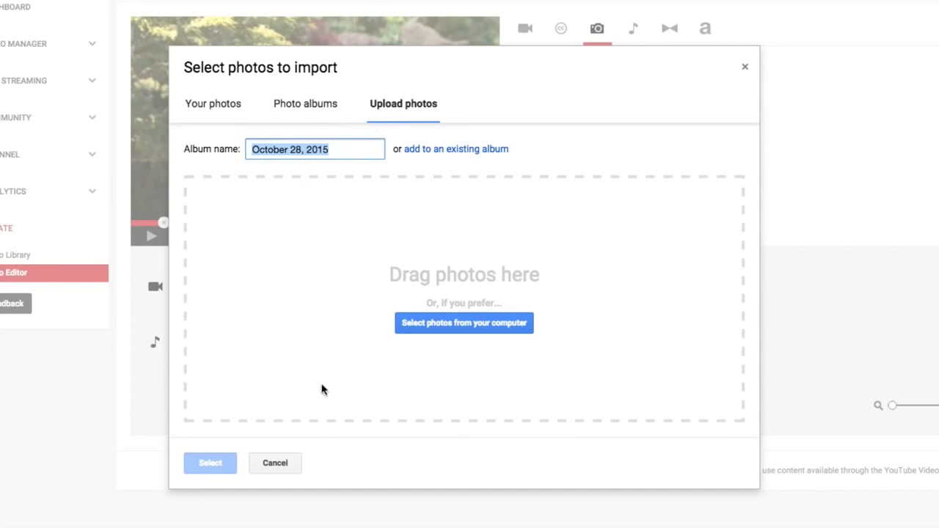
click(460, 325)
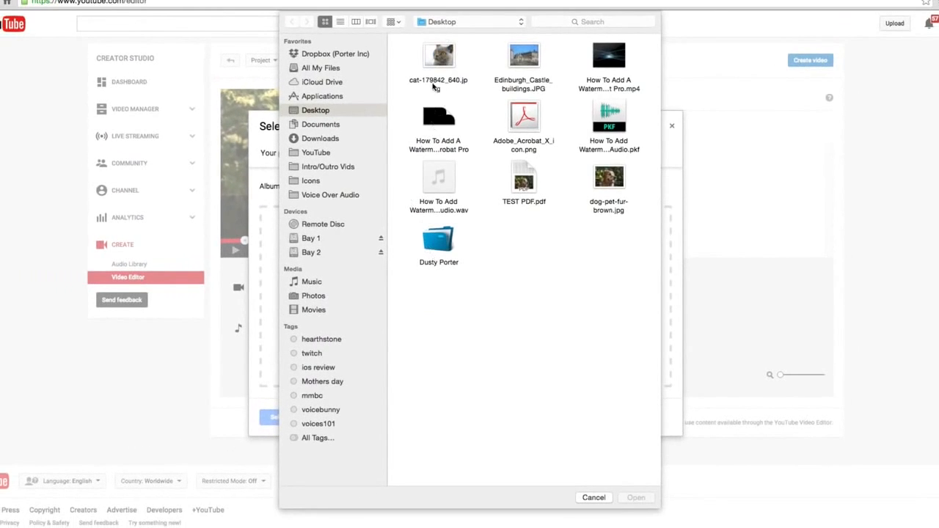
click(433, 87)
click(522, 86)
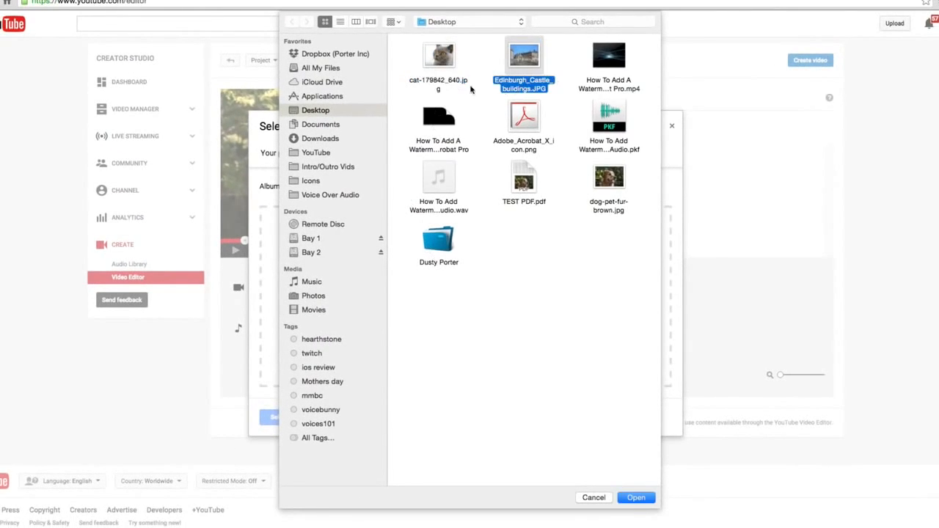
super+click(433, 85)
super+click(615, 212)
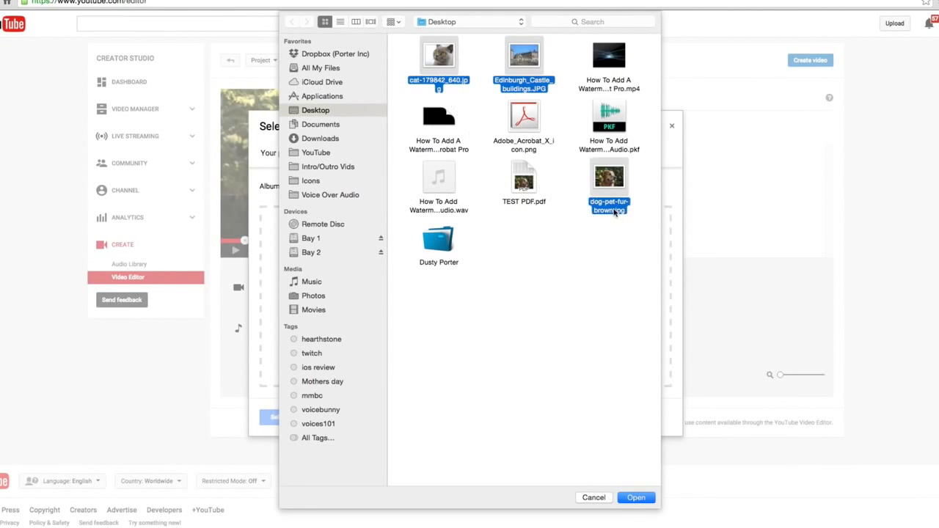
click(635, 500)
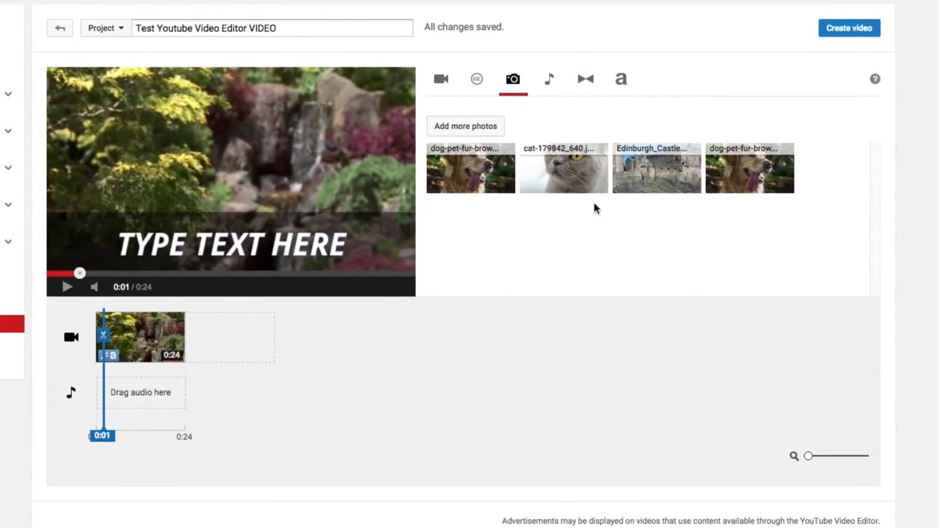
Place the cat-179842_640.jpg photo on the timeline directly after the Small waterfall clip.
drag(563, 171, 228, 339)
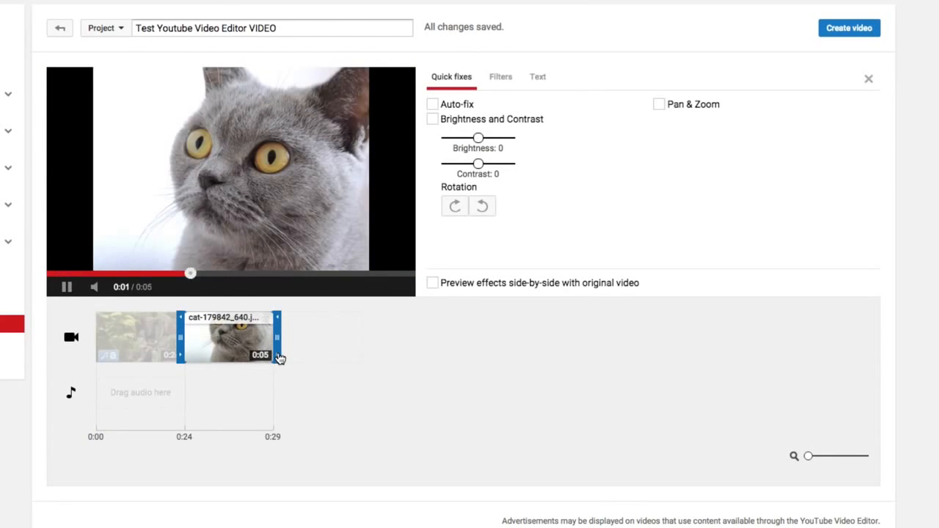
scroll(281, 356, down, 1)
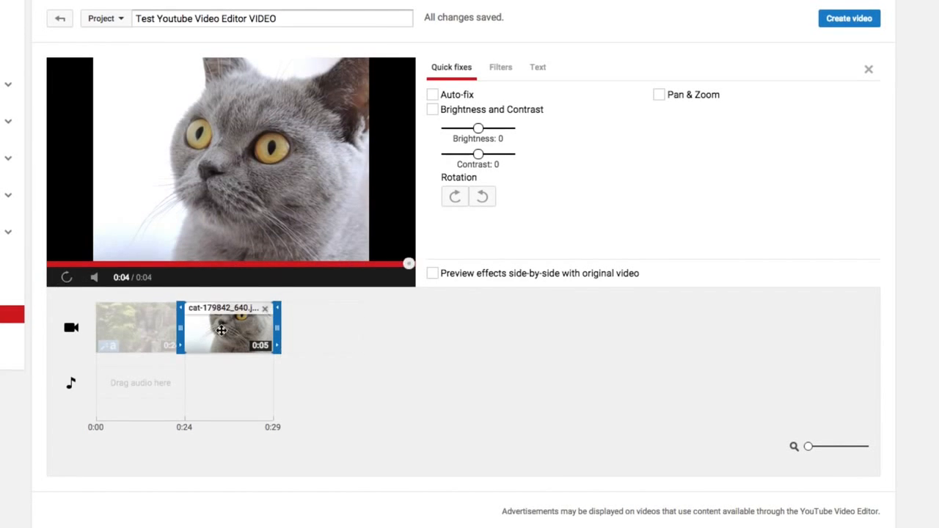
drag(229, 330, 236, 336)
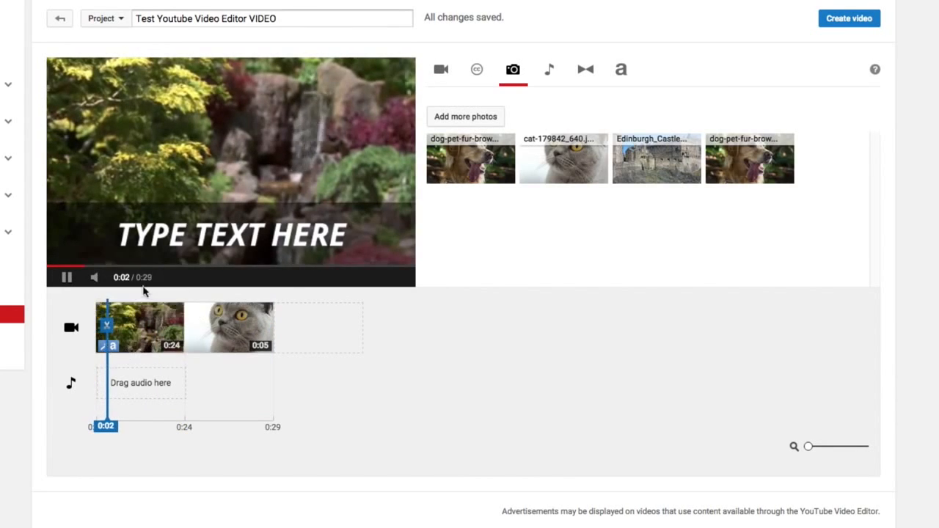
Open the cat photo's settings, pause its preview, look through the filters, text and quick fixes options, and close the settings.
click(224, 343)
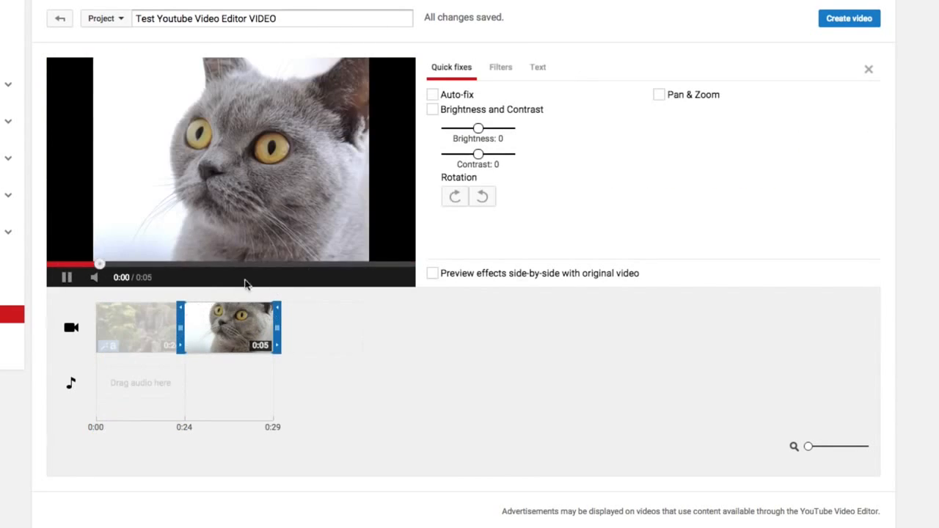
click(67, 283)
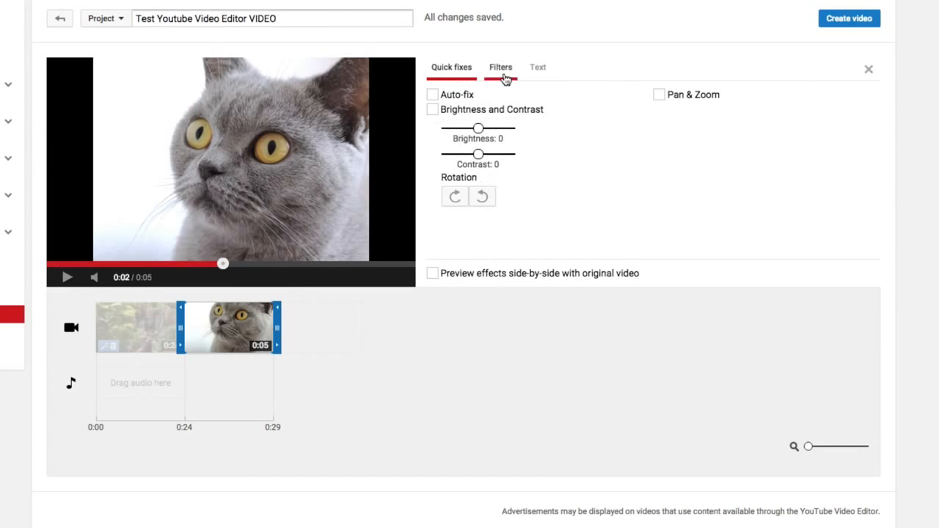
click(503, 77)
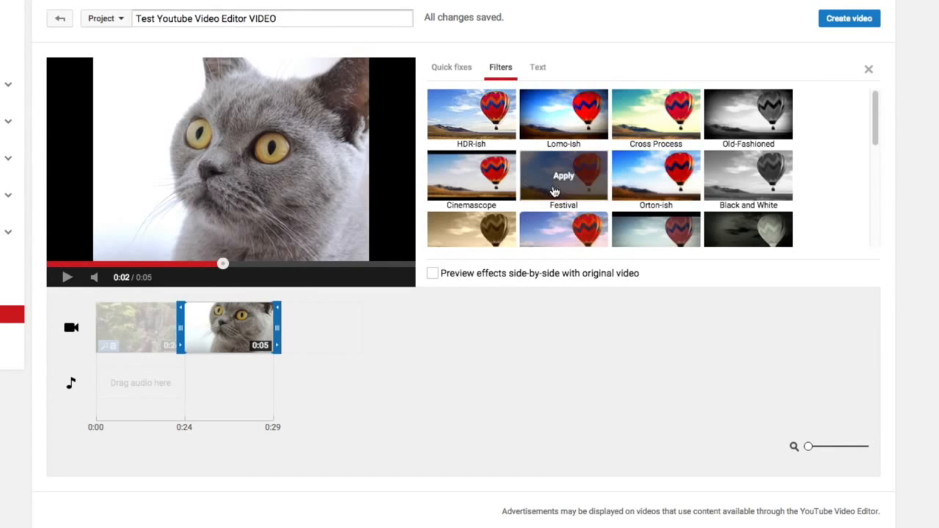
click(535, 75)
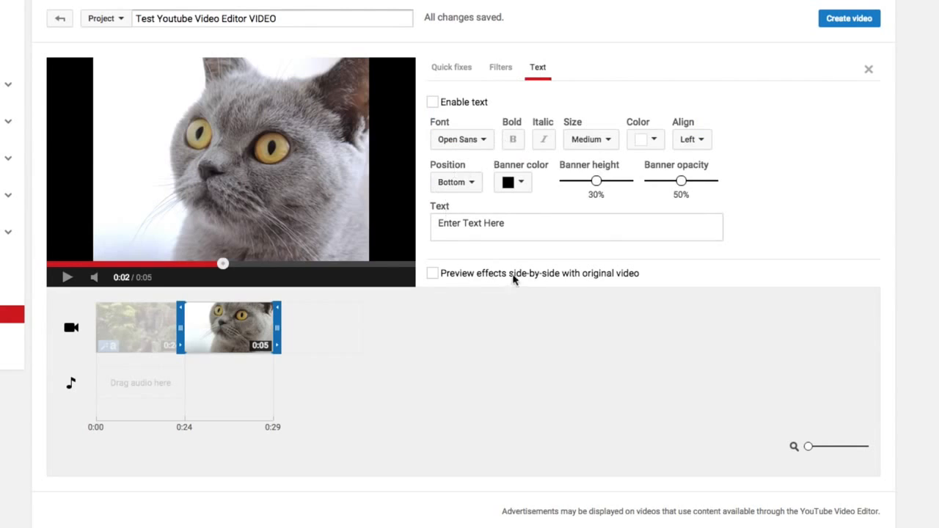
click(459, 72)
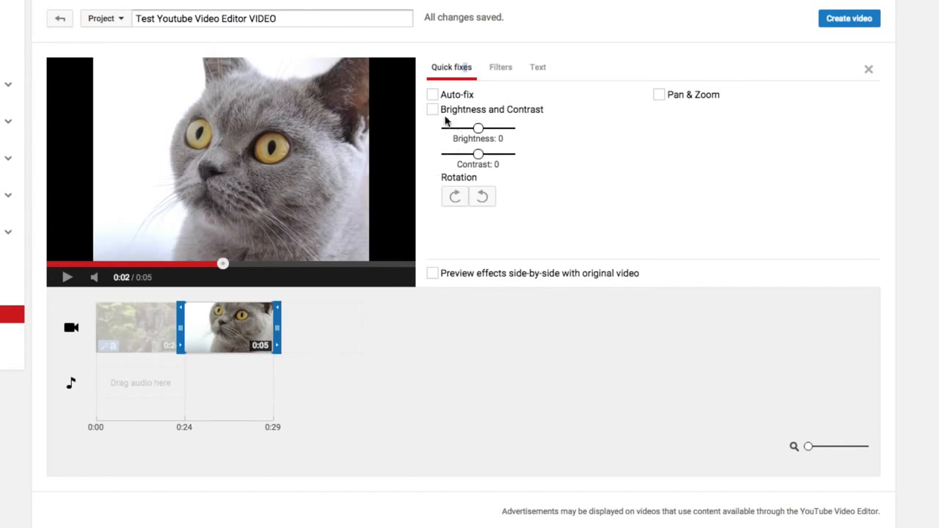
click(368, 389)
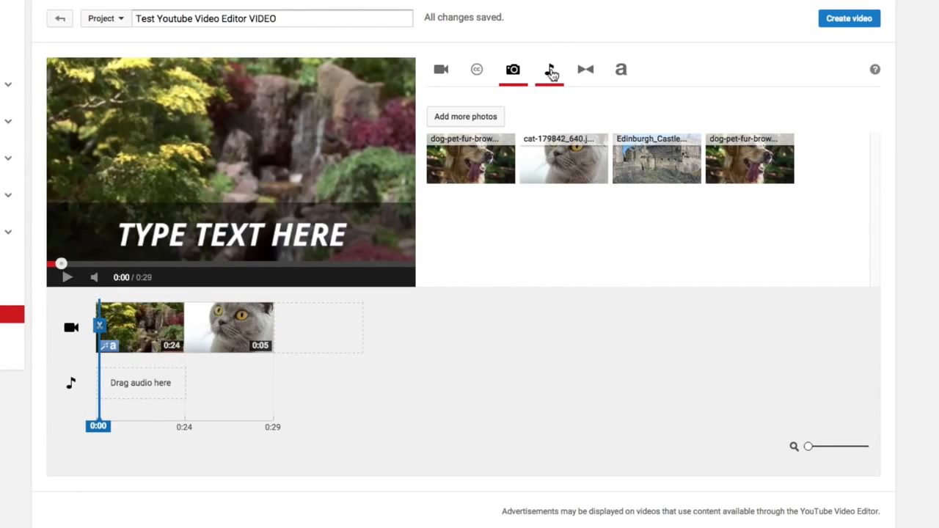
Add a Star transition between the Small waterfall clip and the cat photo, and preview it from 0:18.
click(591, 72)
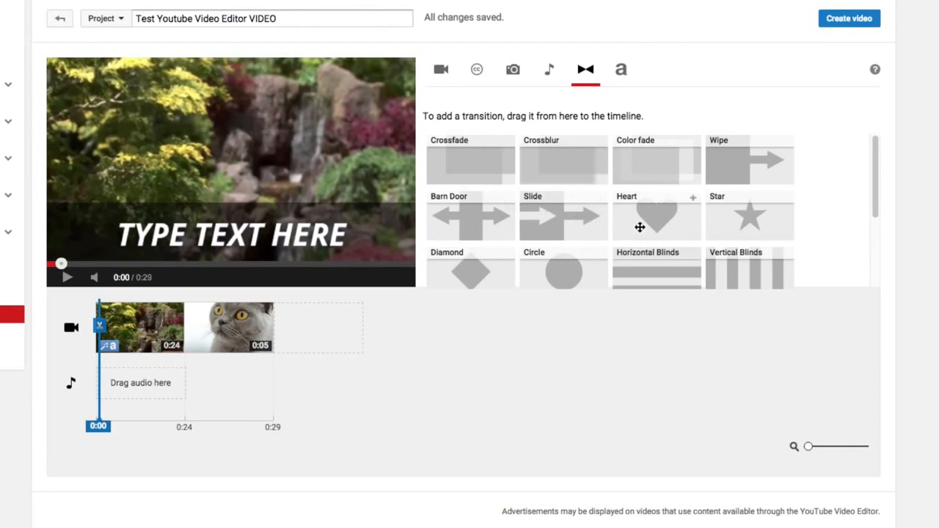
drag(751, 215, 185, 328)
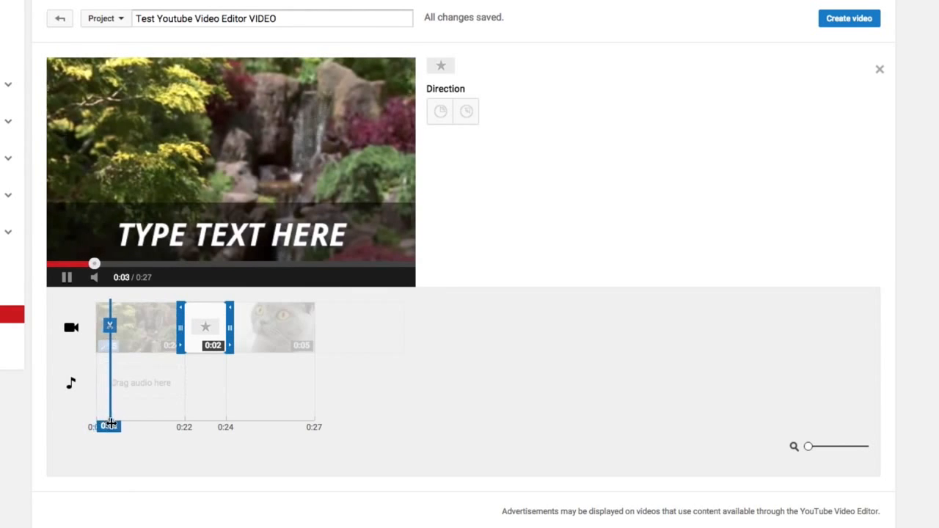
drag(99, 425, 167, 427)
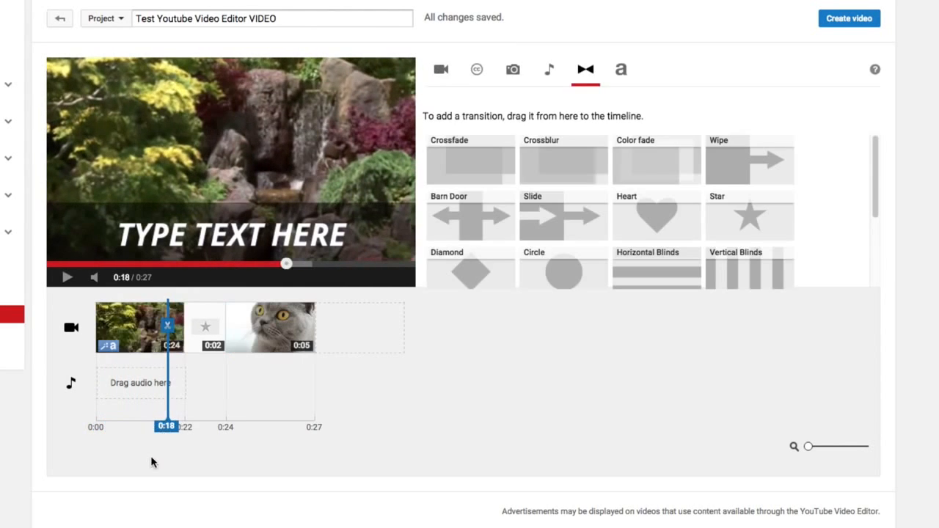
click(67, 277)
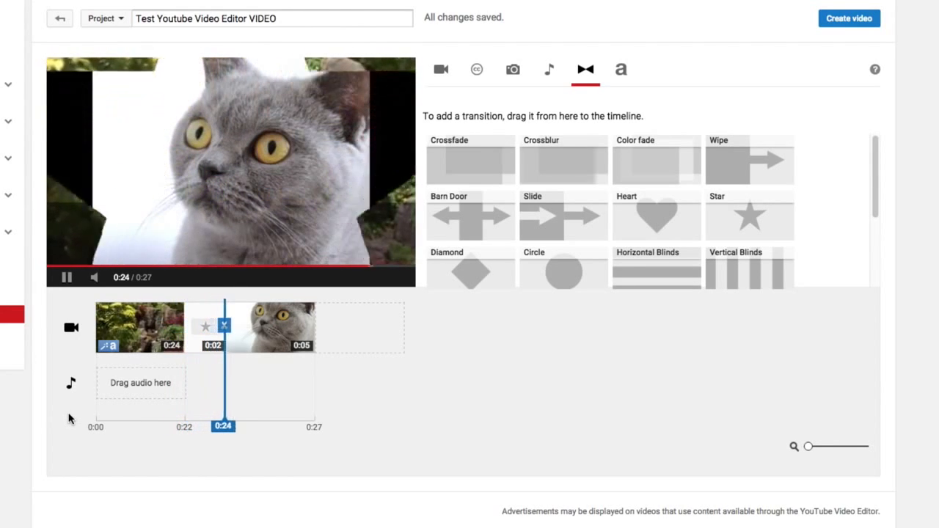
click(66, 278)
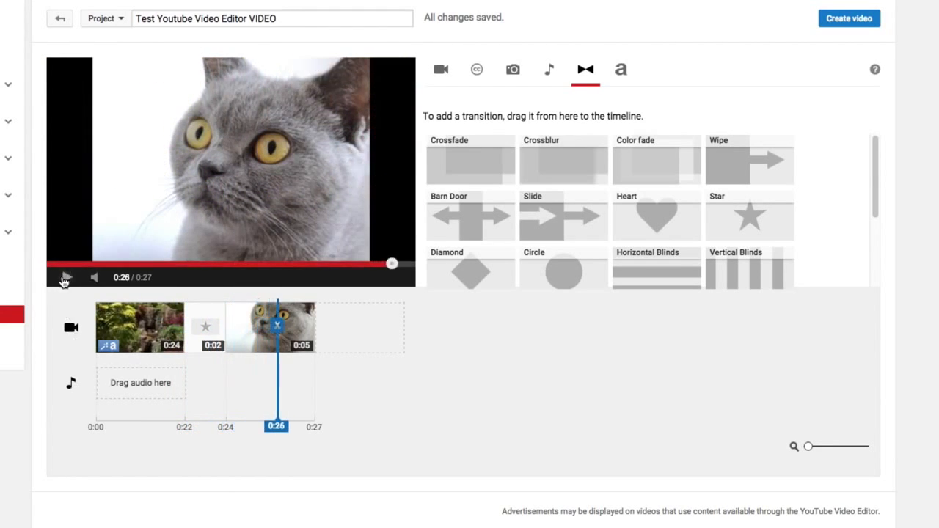
Shorten the Star transition on the timeline to less than one second by trimming its start.
click(202, 321)
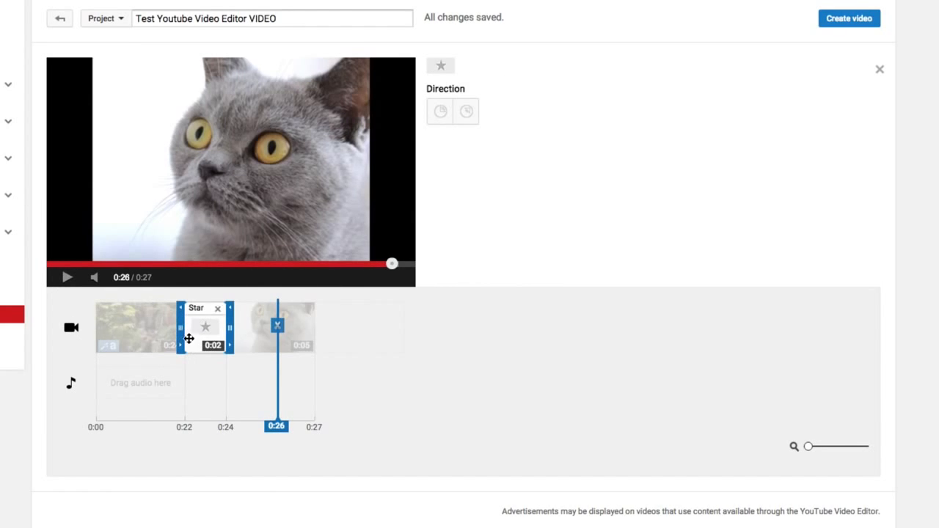
drag(180, 327, 207, 326)
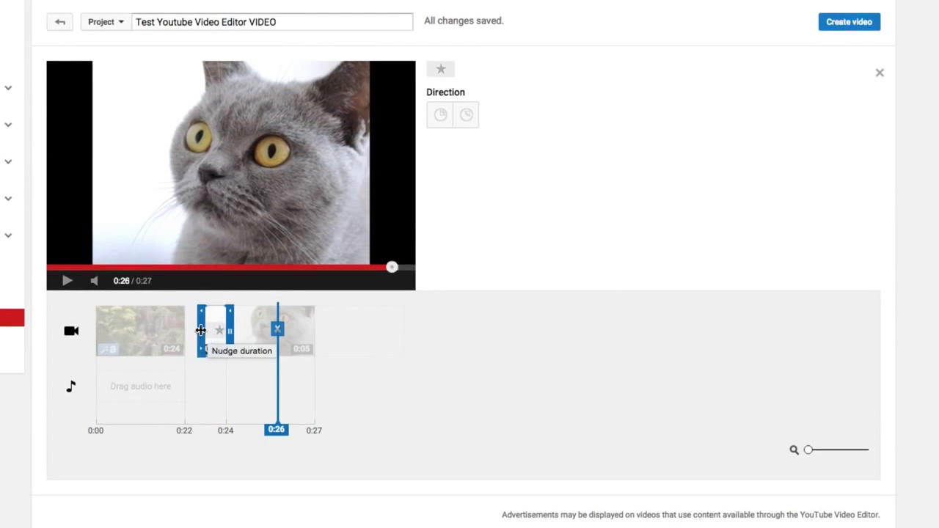
drag(199, 331, 203, 337)
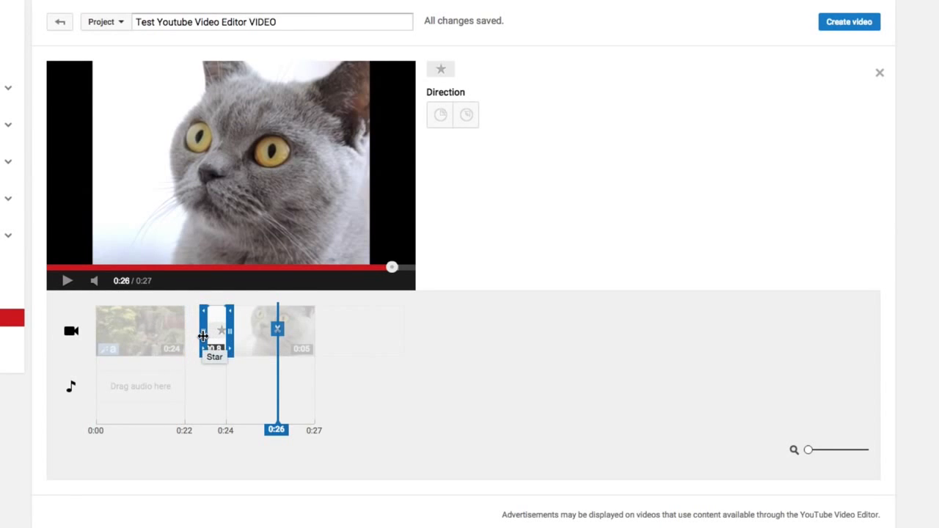
drag(211, 337, 211, 336)
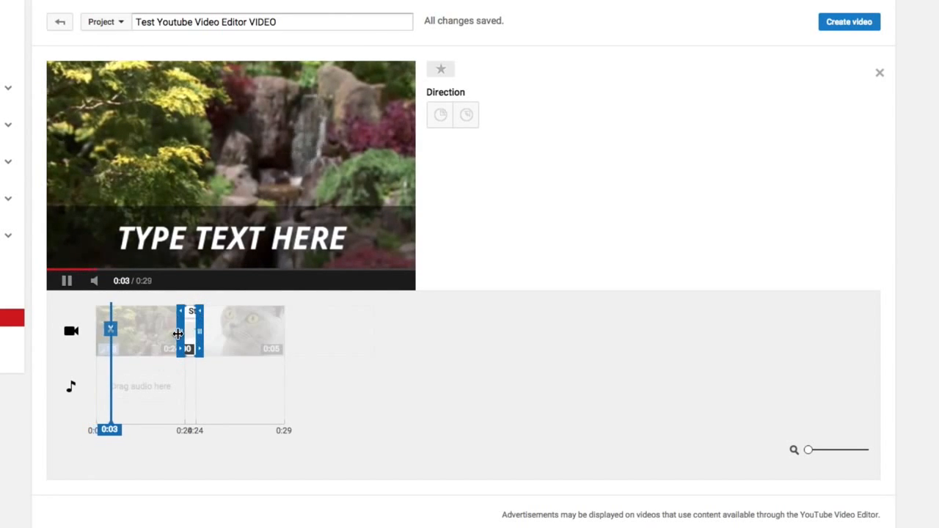
Preview the shortened Star transition from 0:20, pause playback, and look over the available transitions.
drag(117, 421, 169, 421)
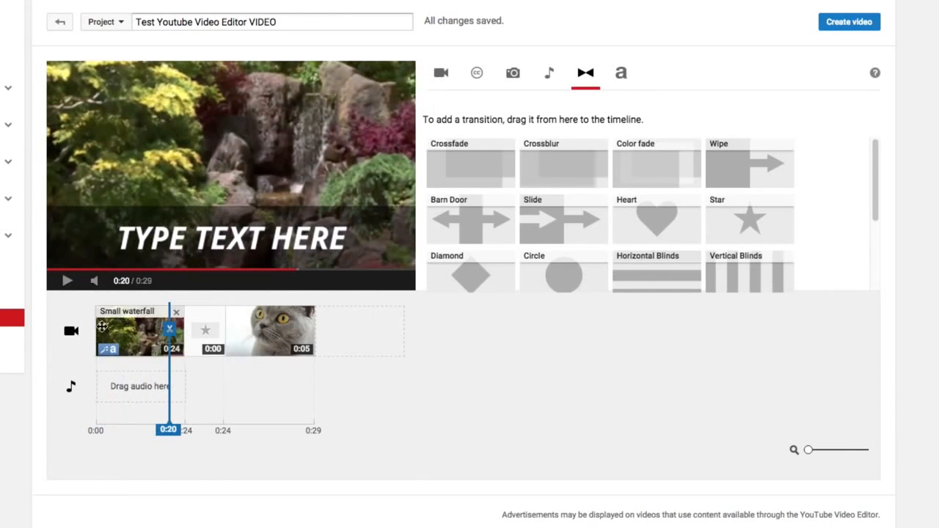
click(66, 280)
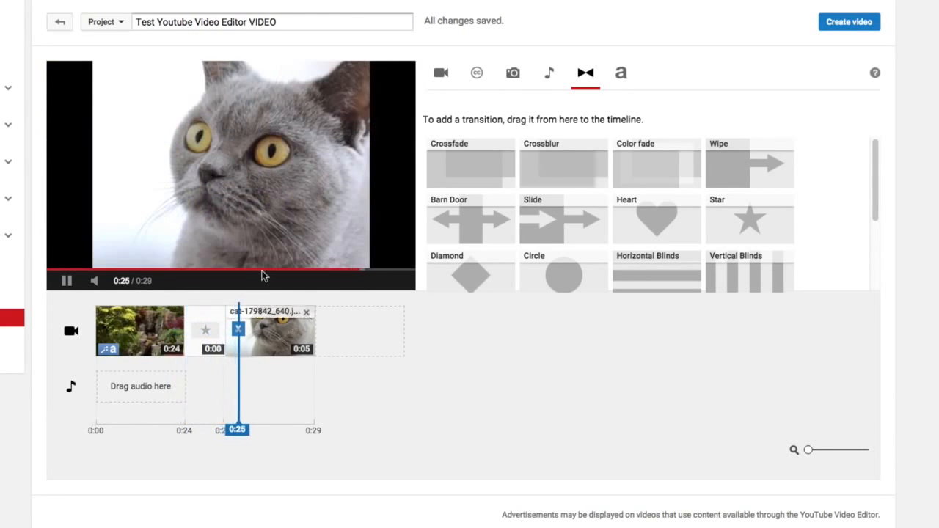
click(70, 285)
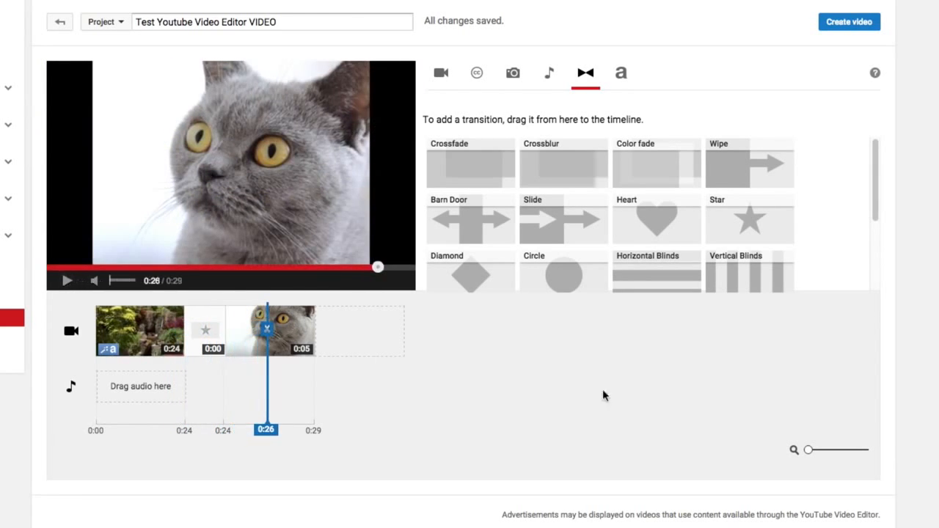
drag(881, 184, 867, 169)
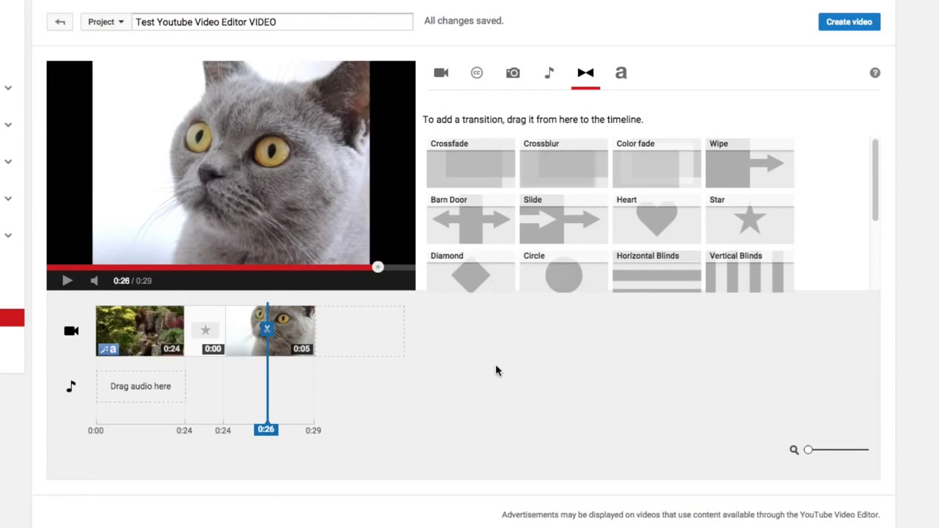
Add the audio track Thought Bot by Audionautix to the start of the timeline's audio row, close its settings, and pause the preview.
click(550, 75)
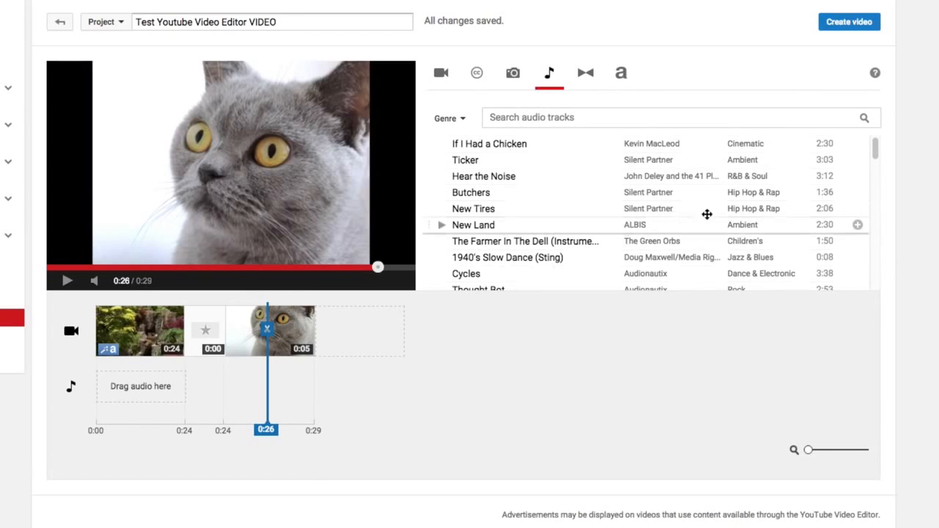
scroll(723, 245, down, 1)
scroll(722, 245, down, 1)
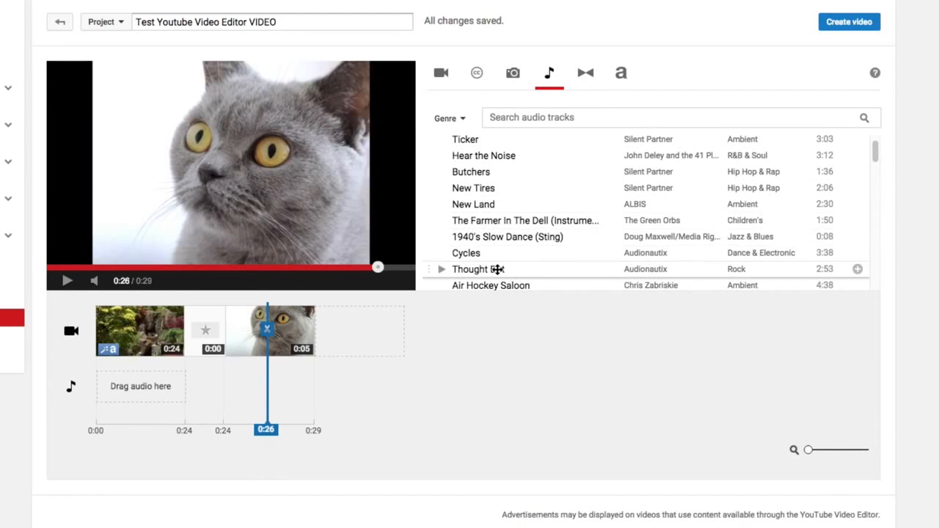
drag(499, 269, 172, 388)
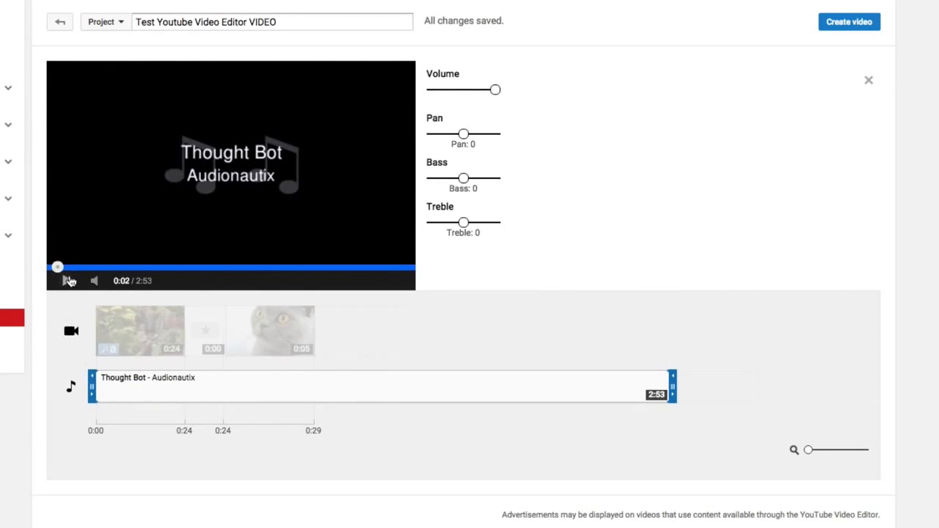
click(422, 440)
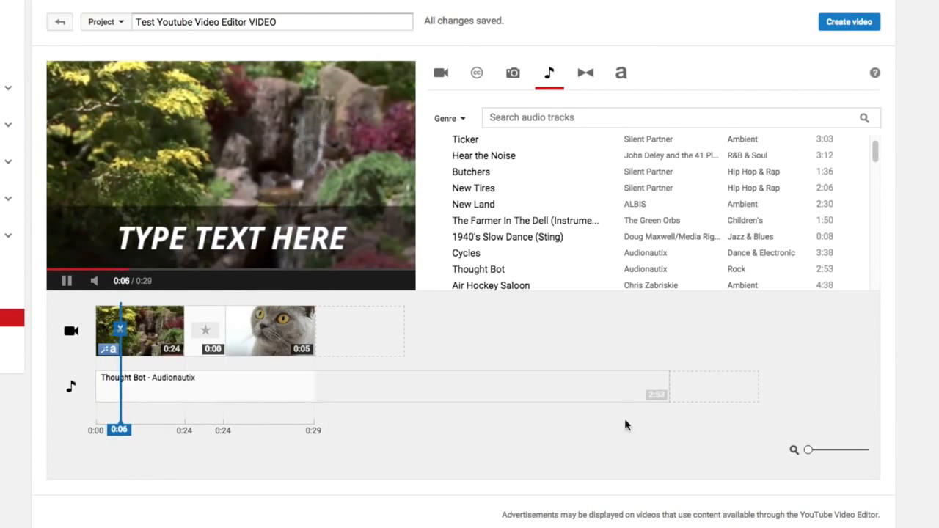
click(66, 280)
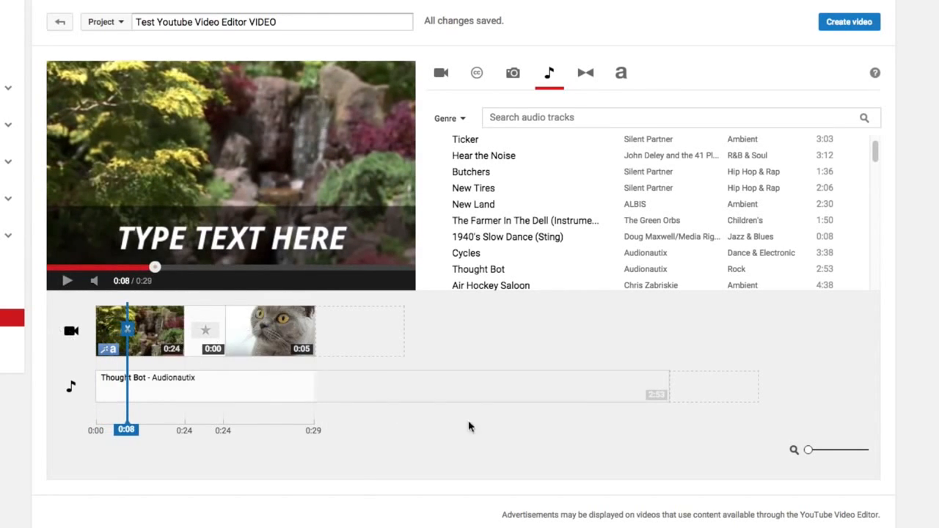
Remove the Thought Bot track from the timeline, add it back at the start of the audio row, and pause the preview.
click(662, 381)
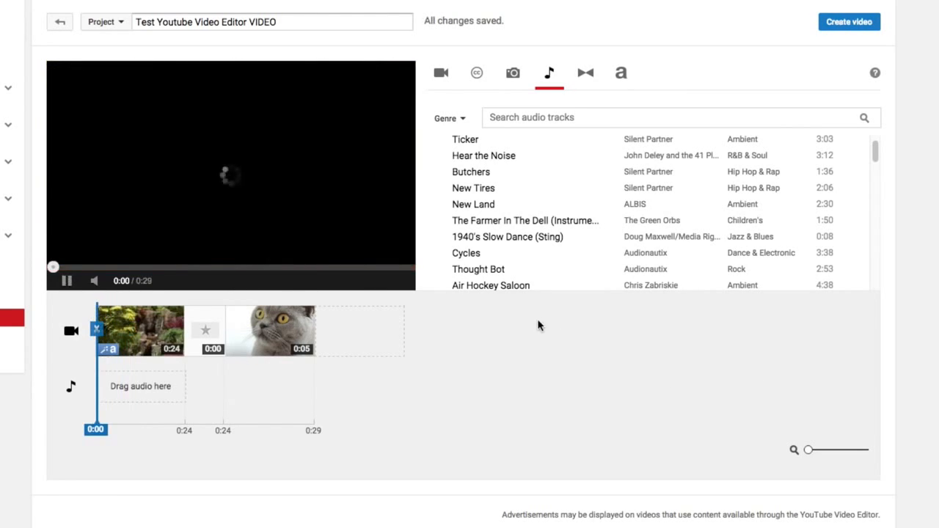
click(65, 281)
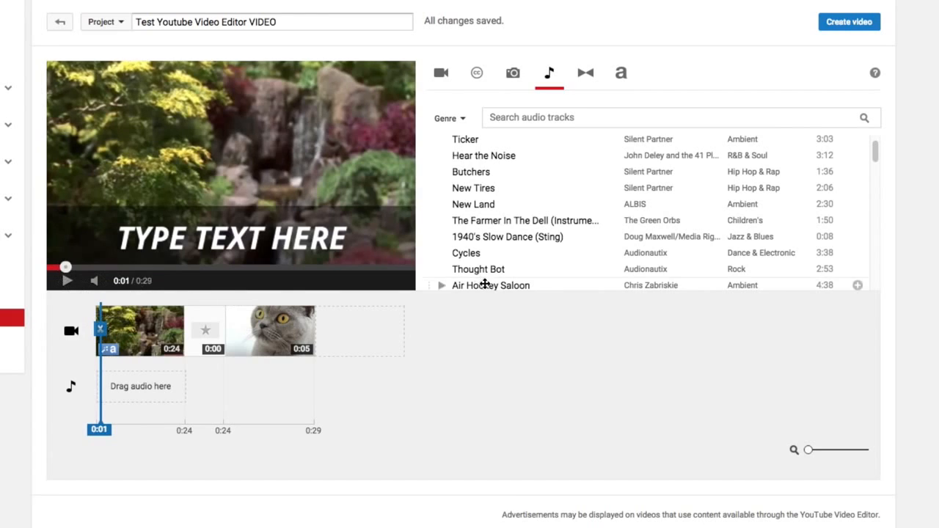
drag(494, 268, 345, 384)
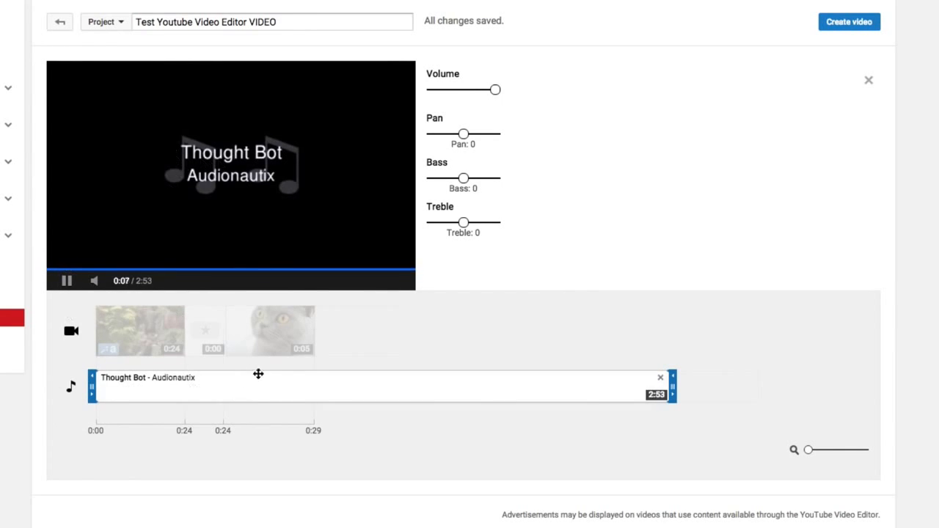
click(393, 436)
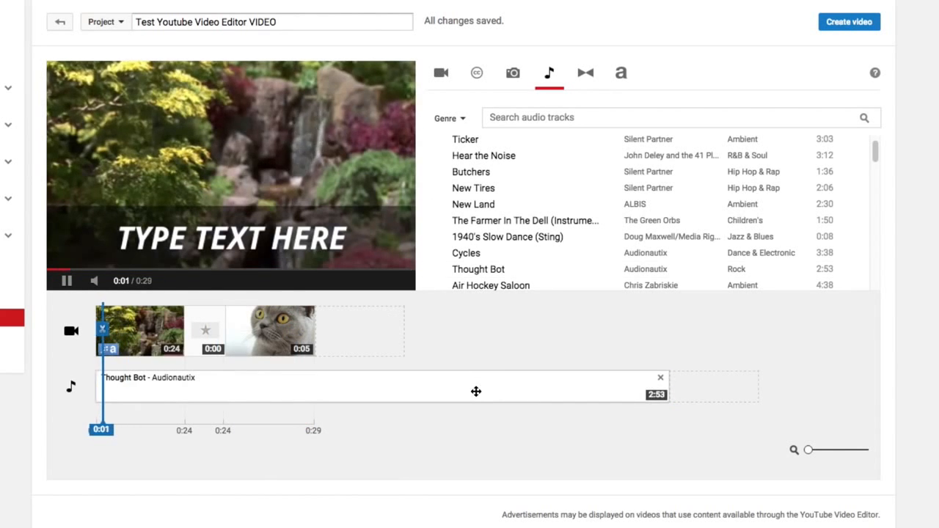
click(67, 281)
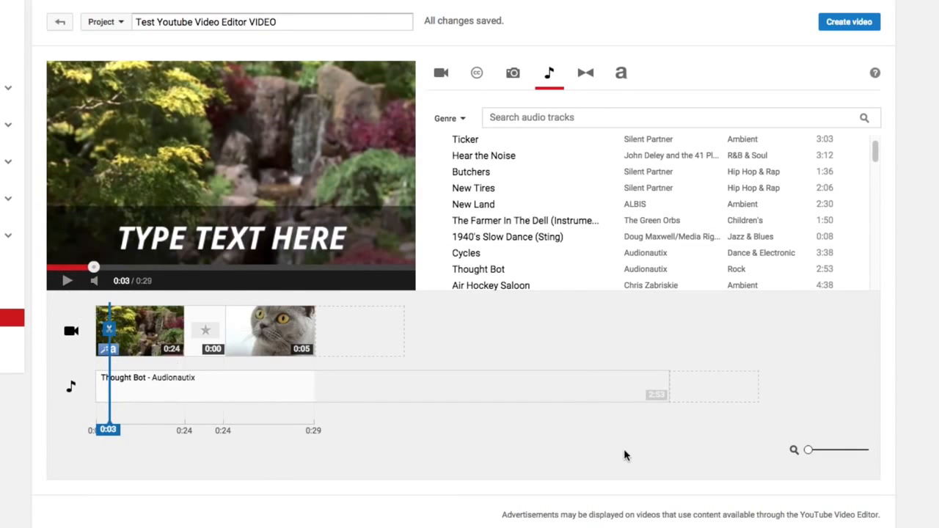
Add a Centered title at the start of the timeline before the waterfall clip, and close its settings.
drag(812, 451, 832, 450)
right_click(831, 458)
click(815, 468)
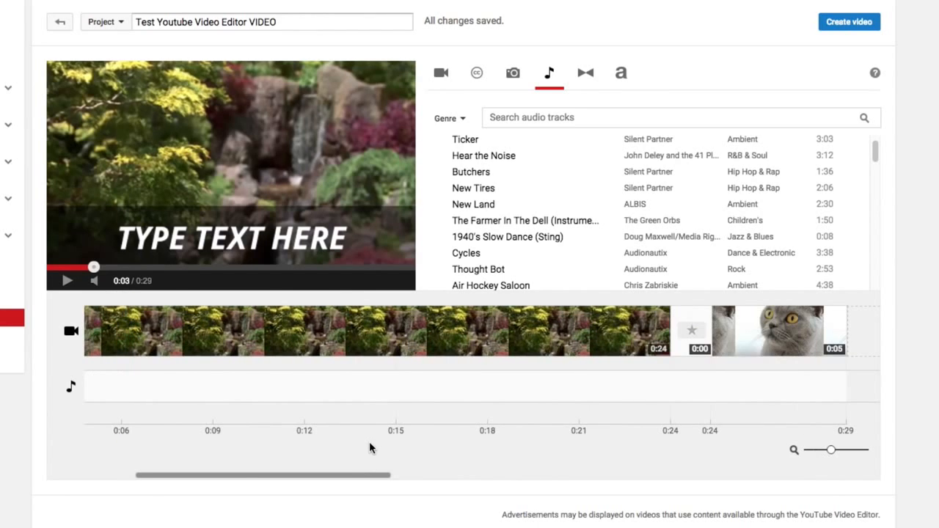
drag(361, 473, 283, 474)
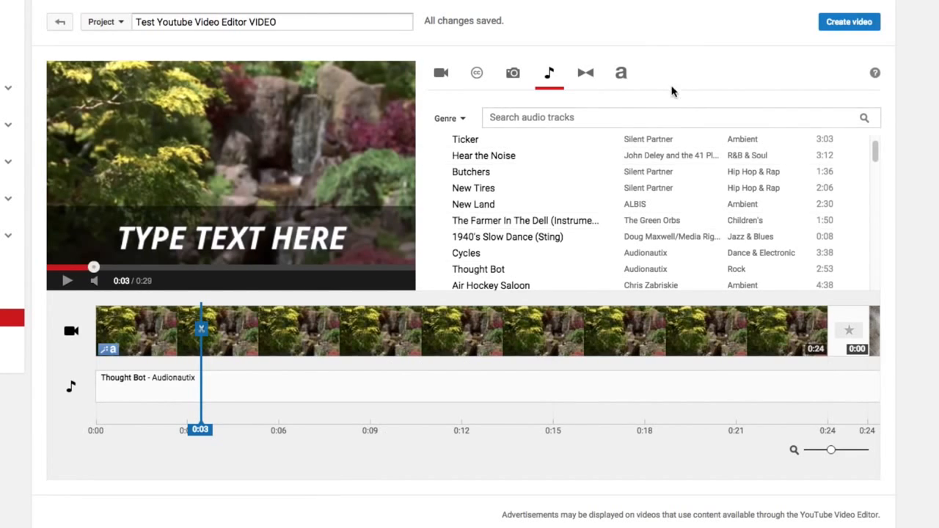
click(621, 74)
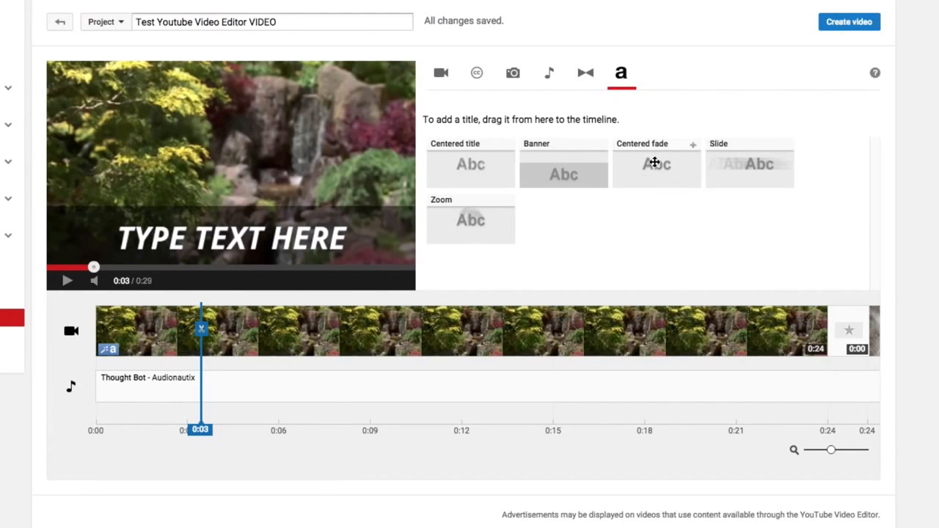
drag(204, 431, 69, 428)
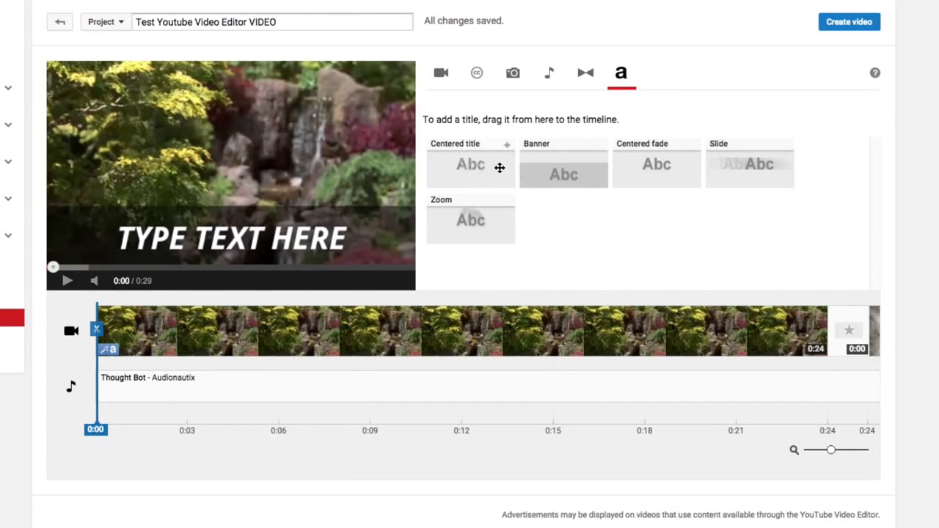
drag(482, 164, 99, 334)
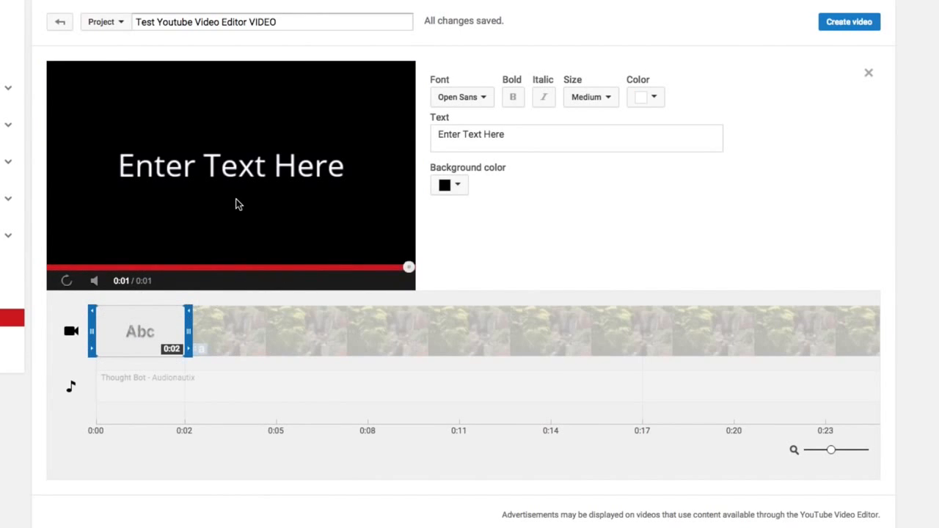
click(453, 323)
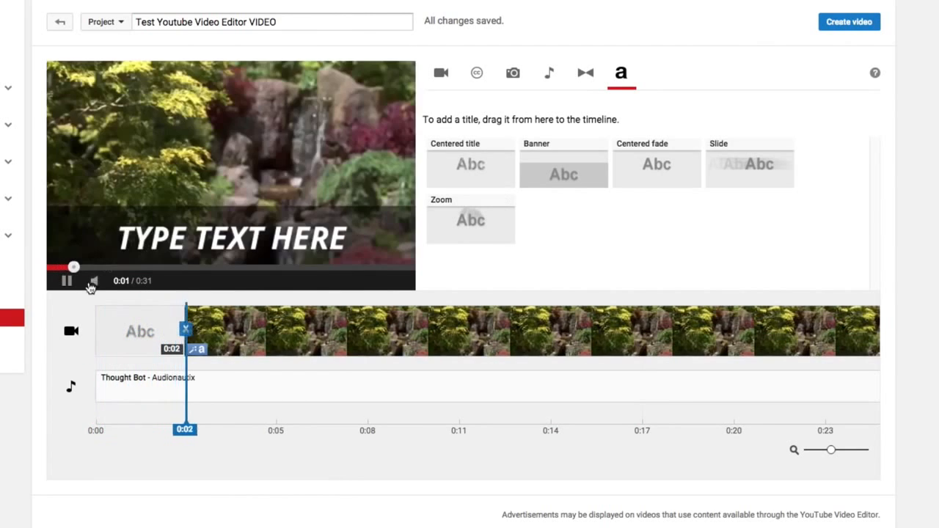
Set the opening title's text to TITLE OF VIDEO and its background color to red.
click(133, 342)
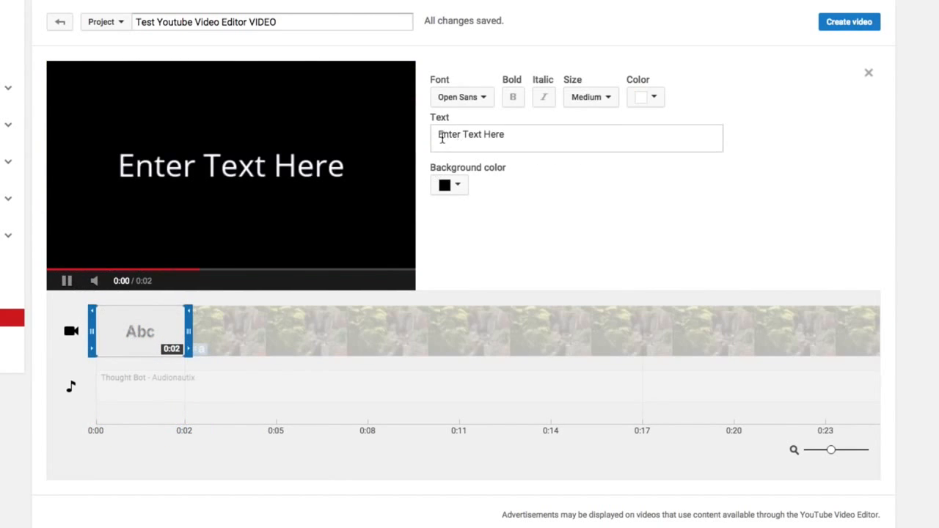
drag(440, 133, 528, 138)
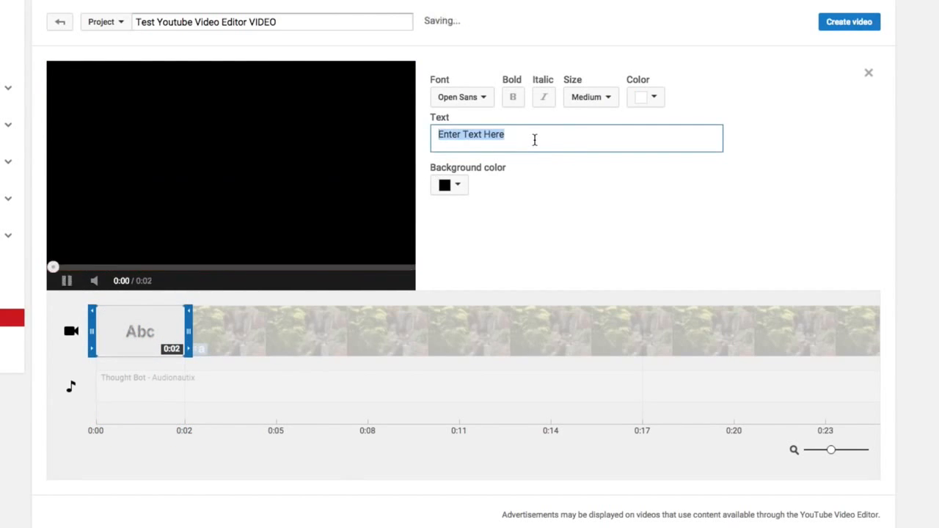
text(TITLE OF VIDEO)
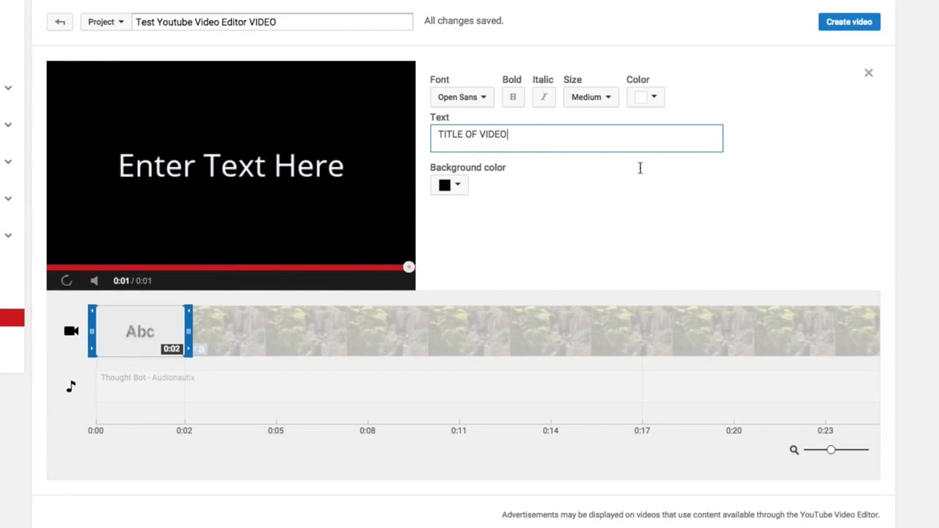
click(654, 240)
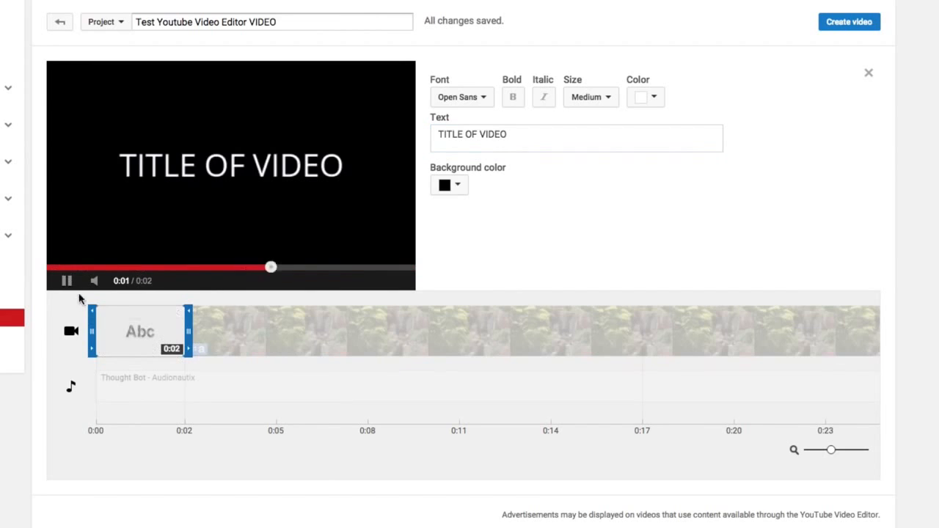
click(461, 188)
click(492, 232)
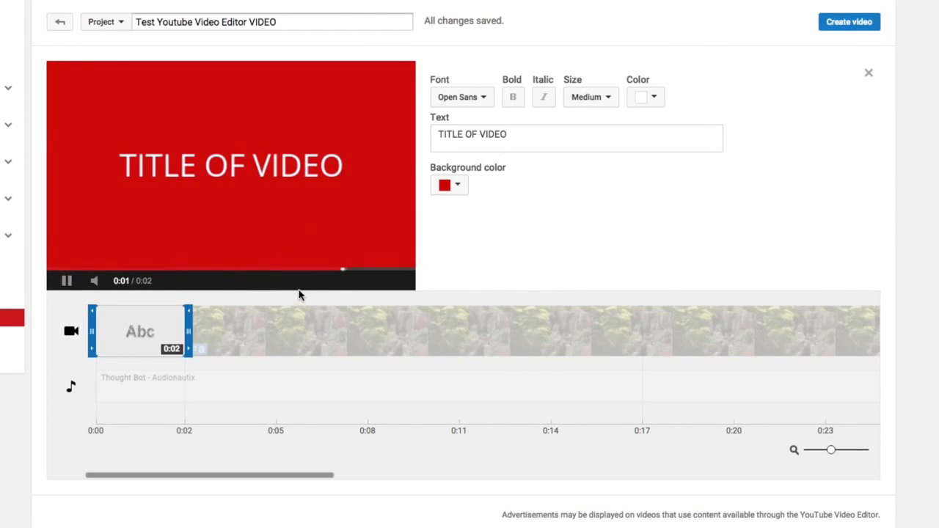
Close the title's settings, preview the transition from the title into the waterfall clip, and pause playback.
click(422, 475)
click(467, 426)
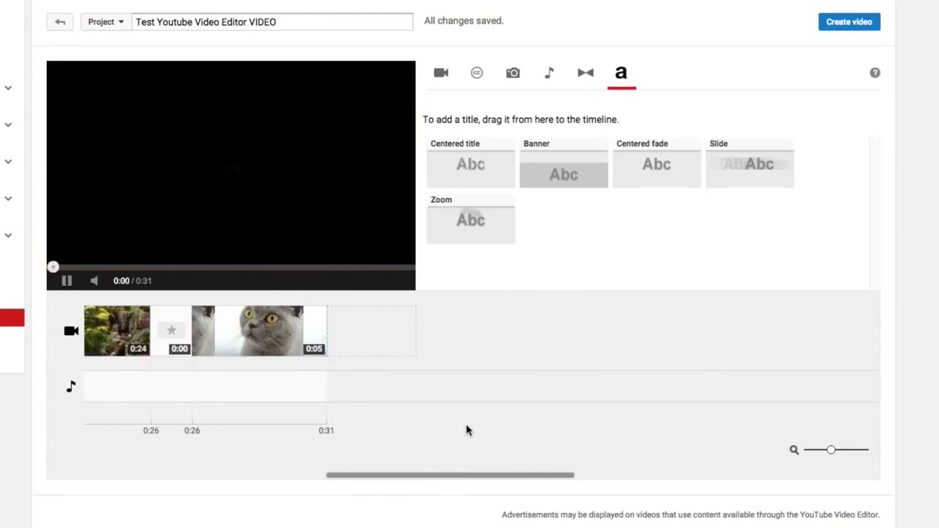
scroll(259, 403, left, 10)
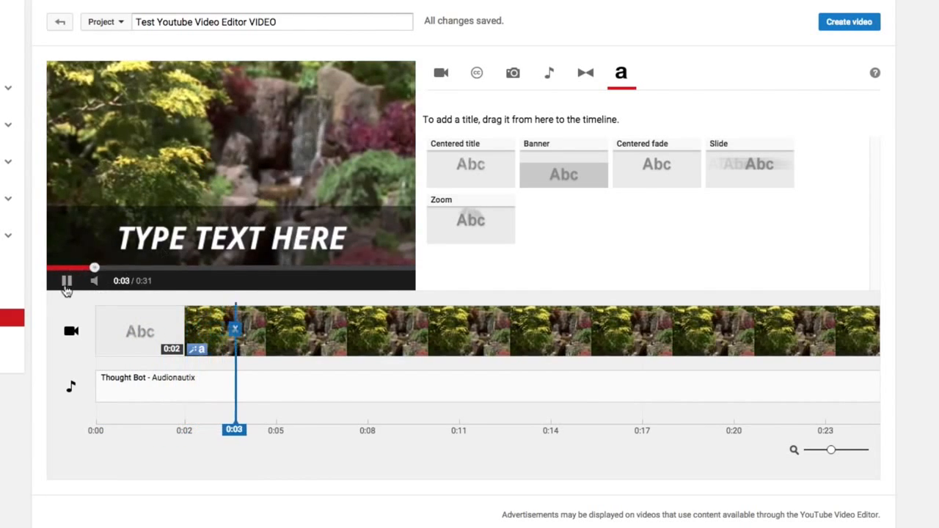
click(81, 233)
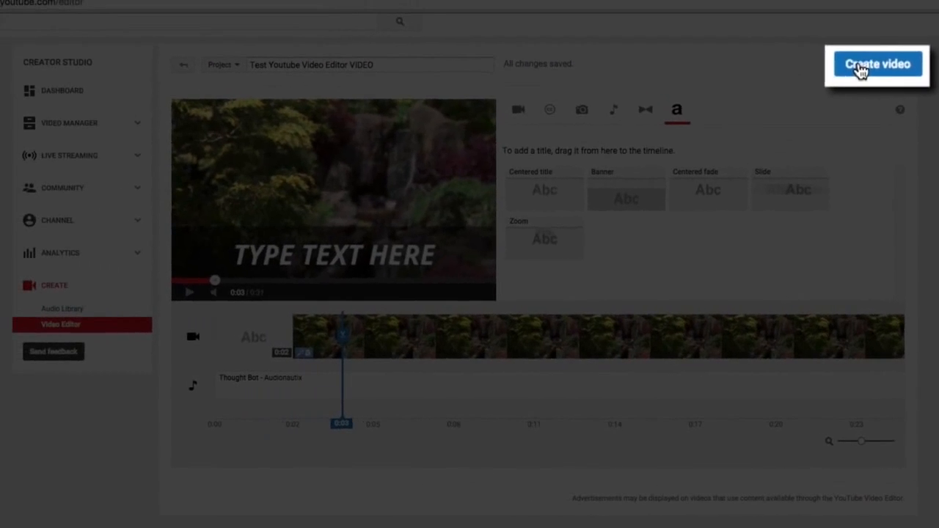
Create the finished video from the project and open the channel's Video Manager.
click(861, 68)
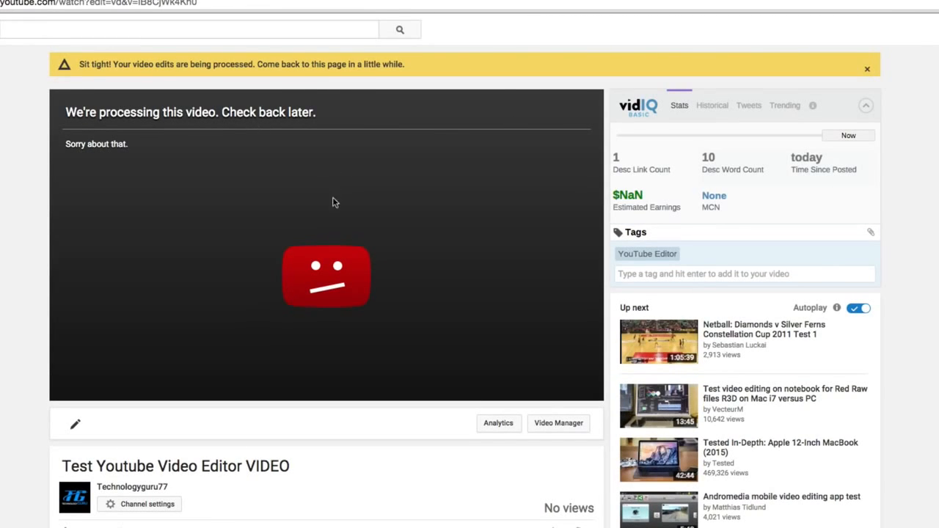
click(568, 430)
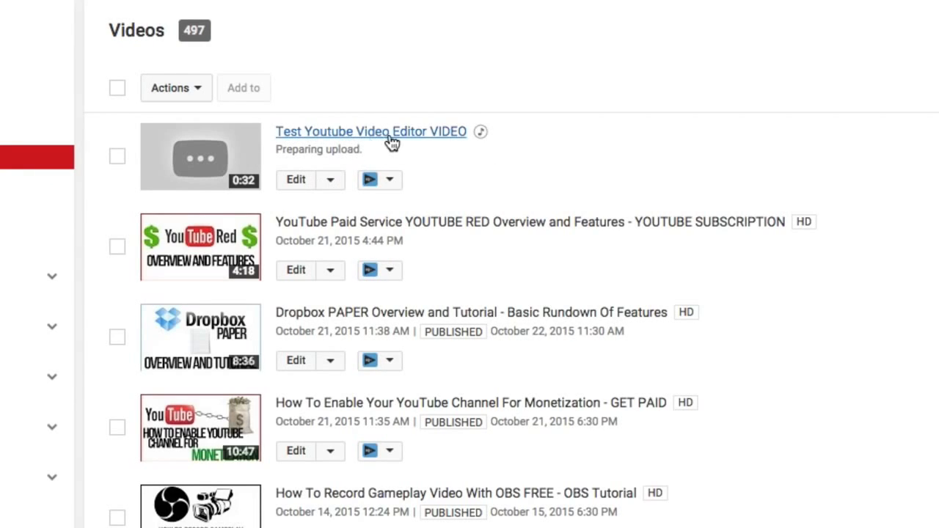
Delete Test Youtube Video Editor VIDEO from the video list and confirm the deletion.
click(117, 156)
click(189, 90)
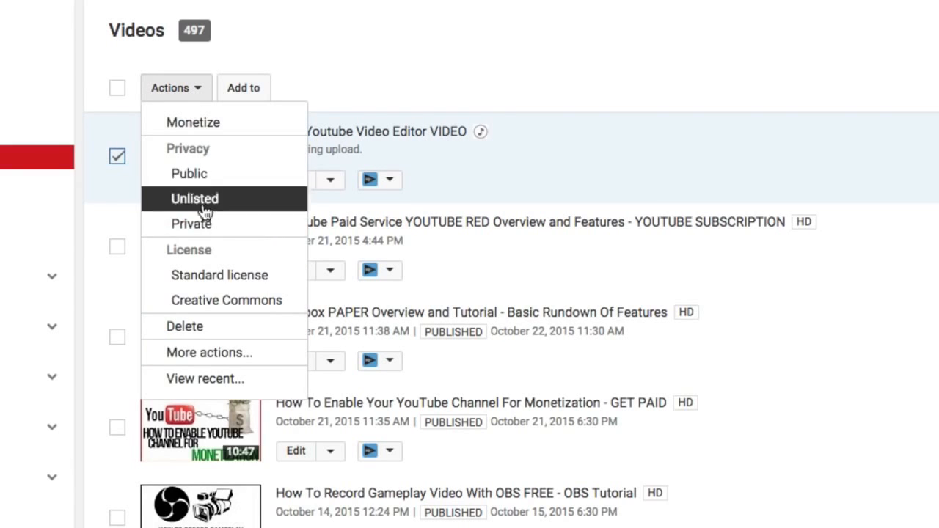
click(194, 326)
click(833, 469)
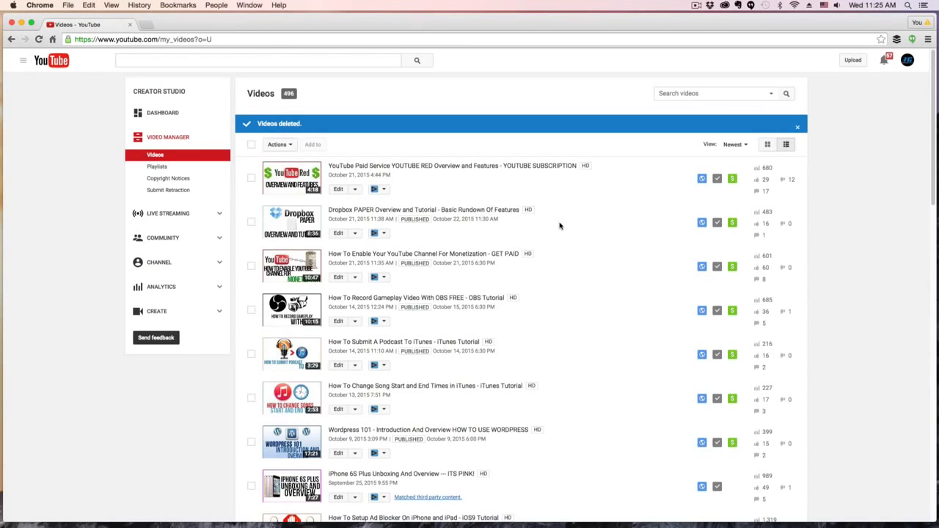
Return to the Video Editor from Creator Studio's Create section.
click(168, 321)
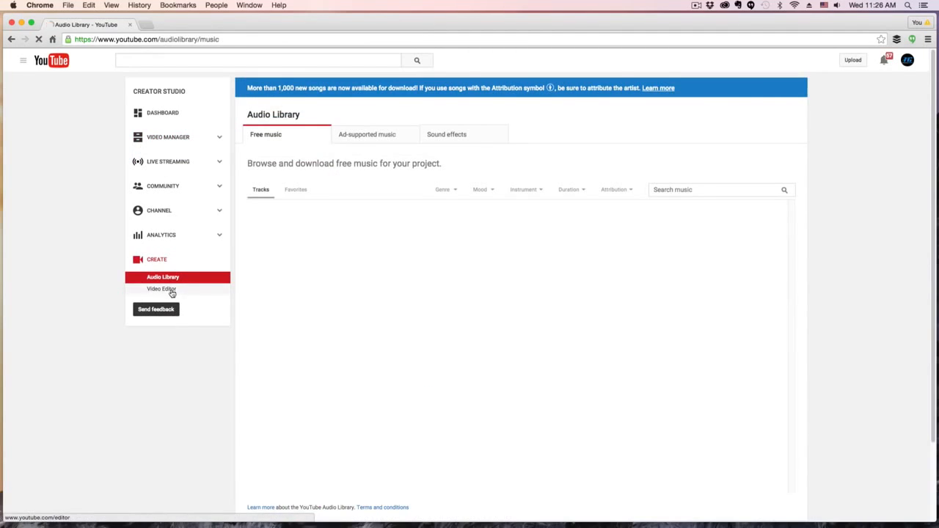
click(168, 291)
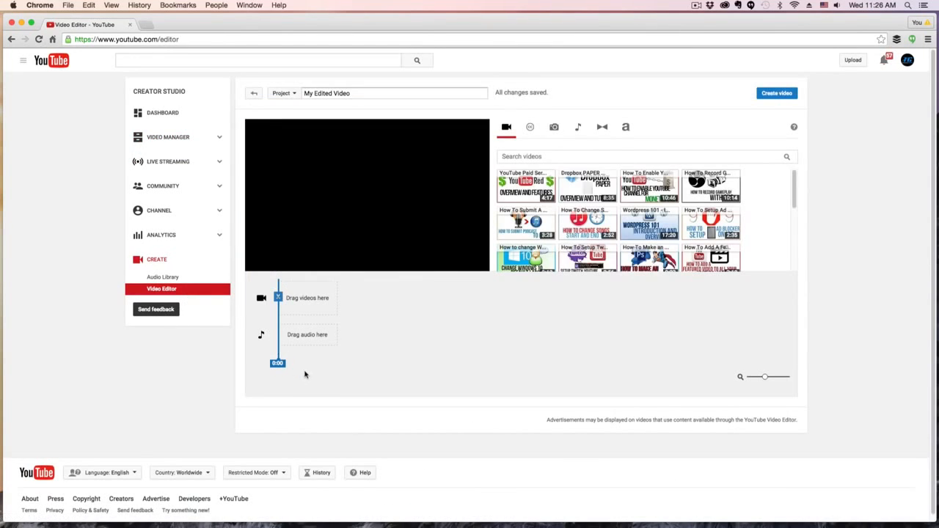